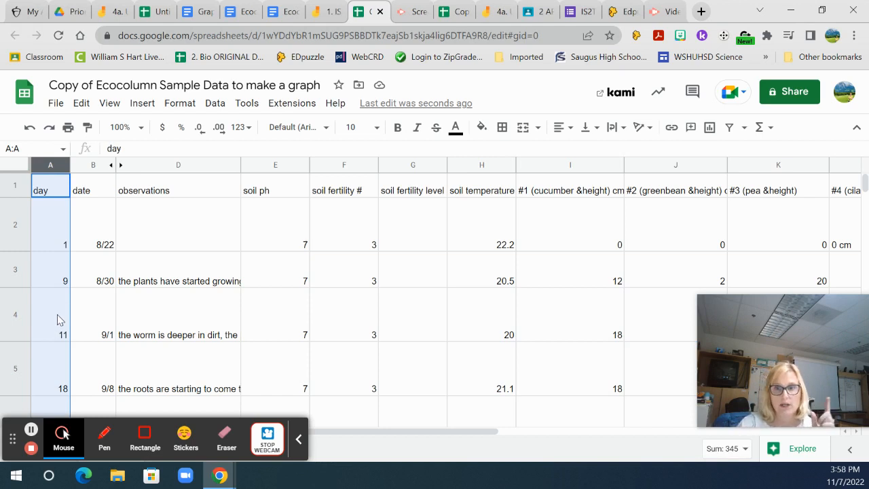
pyautogui.click(45, 234)
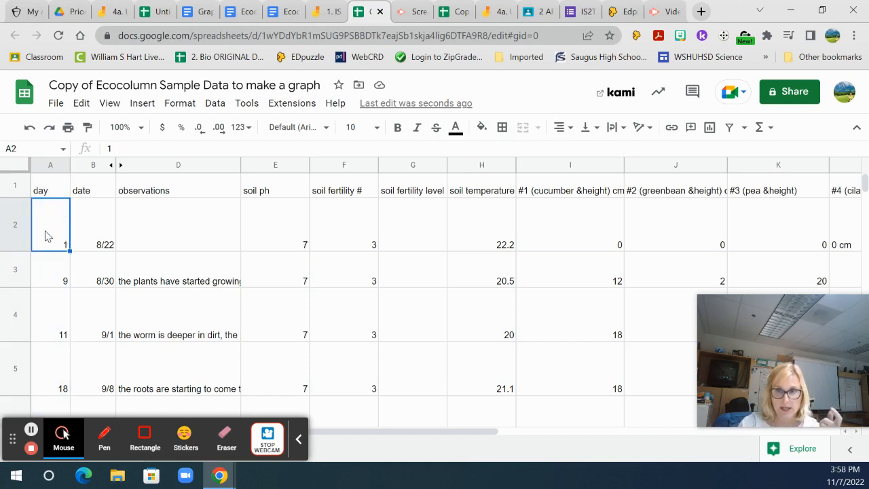
pyautogui.click(60, 272)
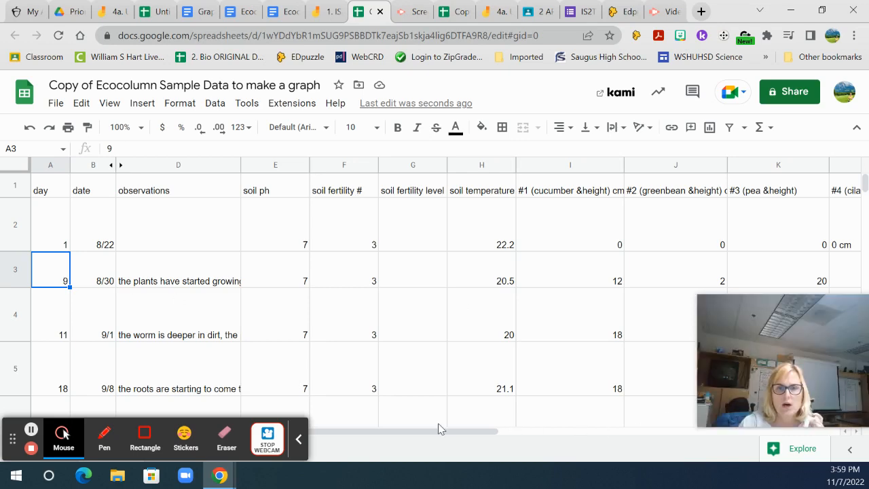
# Step: Remove the cm unit from the cilantro height in row 2, leaving only the number 0
pyautogui.moveTo(442, 432); pyautogui.dragTo(694, 460)
pyautogui.doubleClick(458, 243)
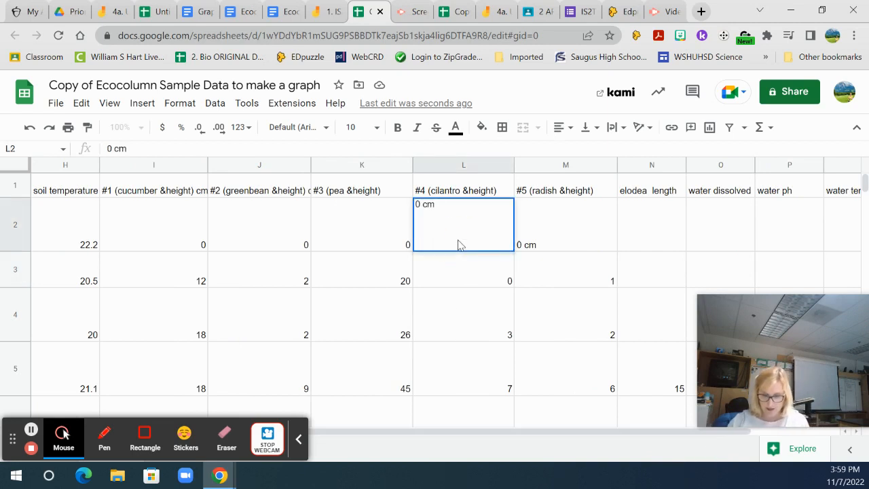
pyautogui.press('BackSpace')
pyautogui.press('BackSpace')
pyautogui.press('BackSpace')
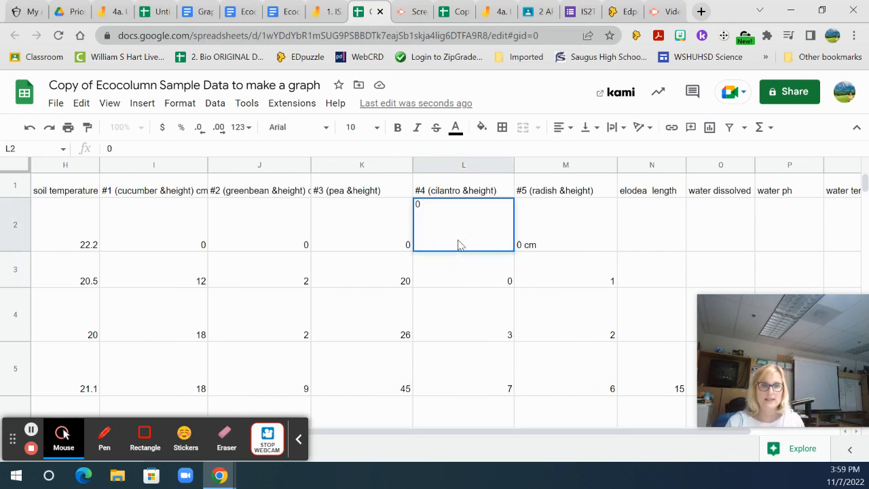
# Step: Add the unit cm to the end of the #4 cilantro height column header
pyautogui.doubleClick(502, 181)
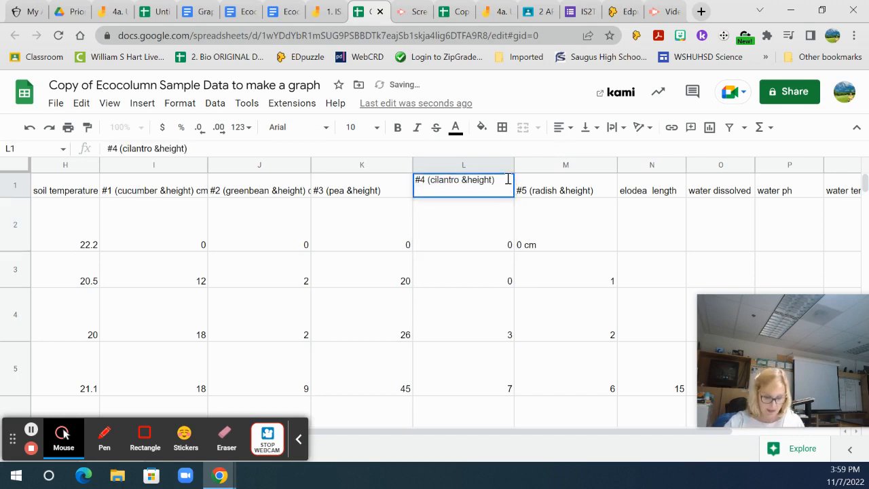
pyautogui.write('cm')
pyautogui.click(466, 229)
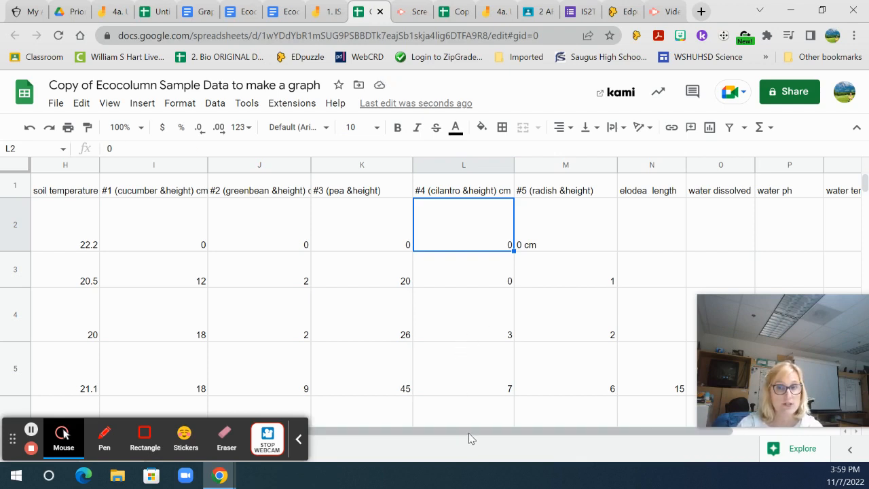
# Step: Add the unit mg/l to the end of the water dissolved column header in O1
pyautogui.moveTo(469, 435); pyautogui.dragTo(580, 438)
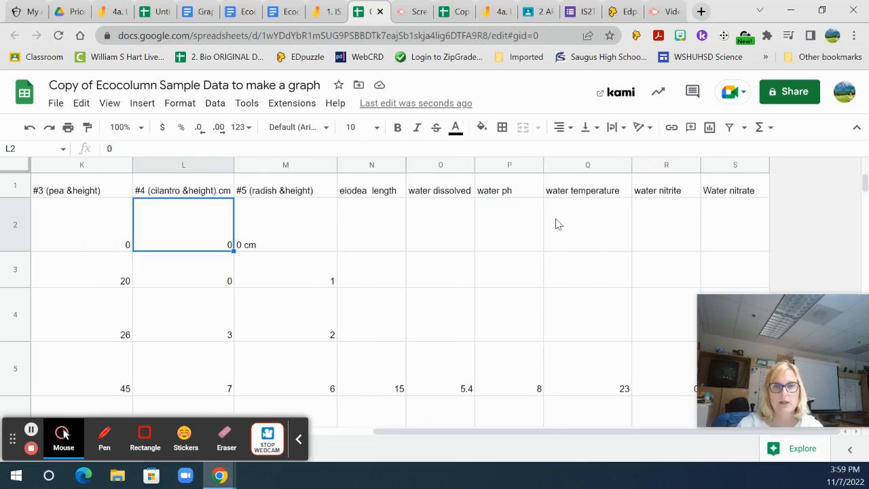
pyautogui.click(454, 194)
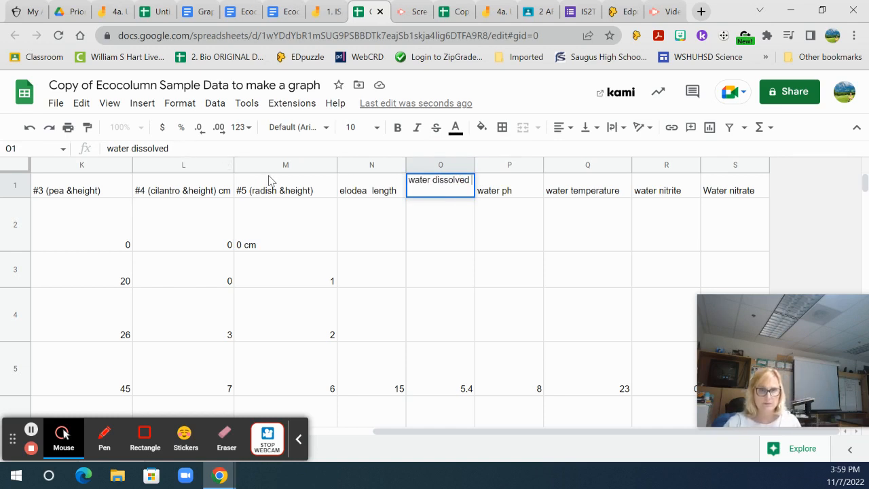
pyautogui.write('mg/l')
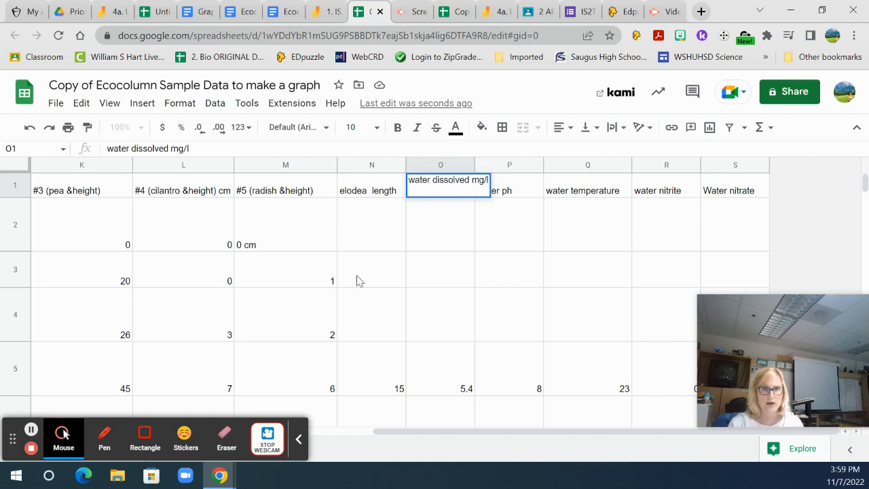
pyautogui.click(360, 280)
pyautogui.click(456, 190)
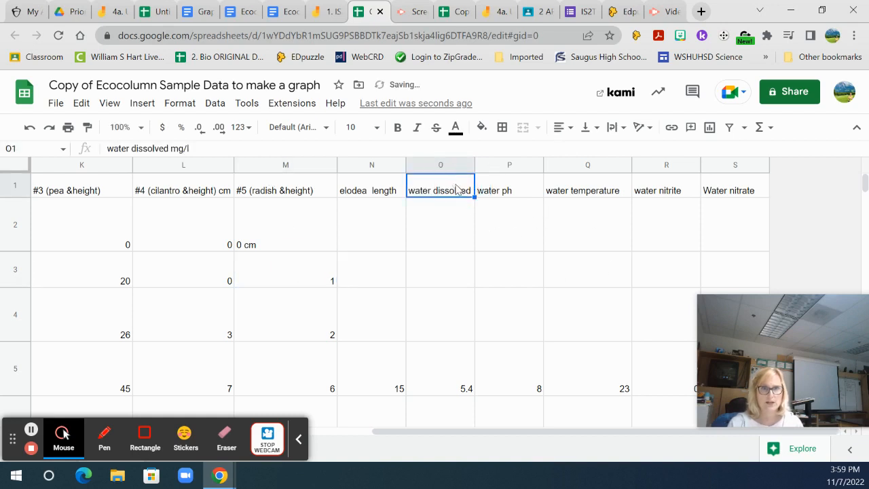
# Step: Look over the water temperature header and the water, plant and soil data columns
pyautogui.click(580, 189)
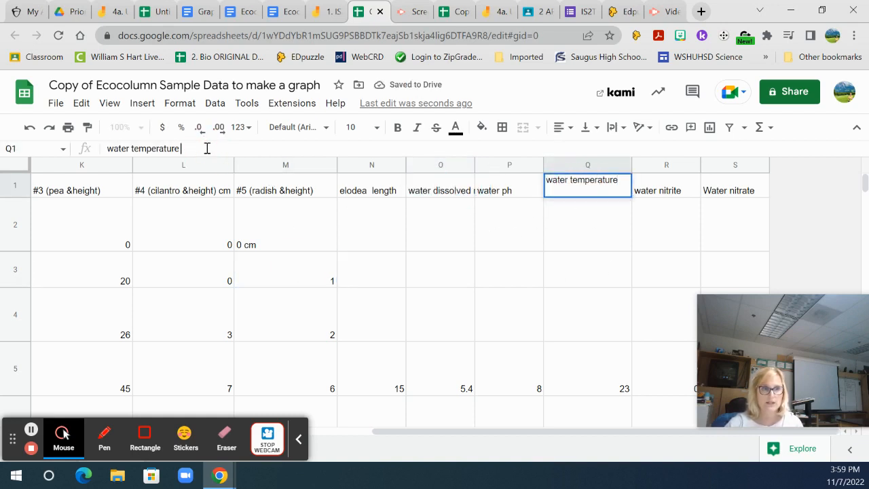
pyautogui.click(516, 315)
pyautogui.scroll(-3, 534, 347)
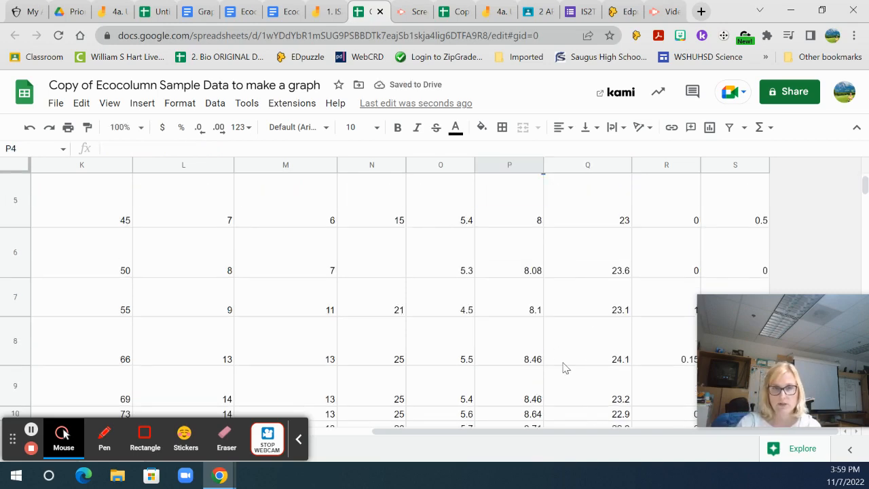
pyautogui.moveTo(630, 433); pyautogui.dragTo(423, 417)
pyautogui.scroll(5, 474, 292)
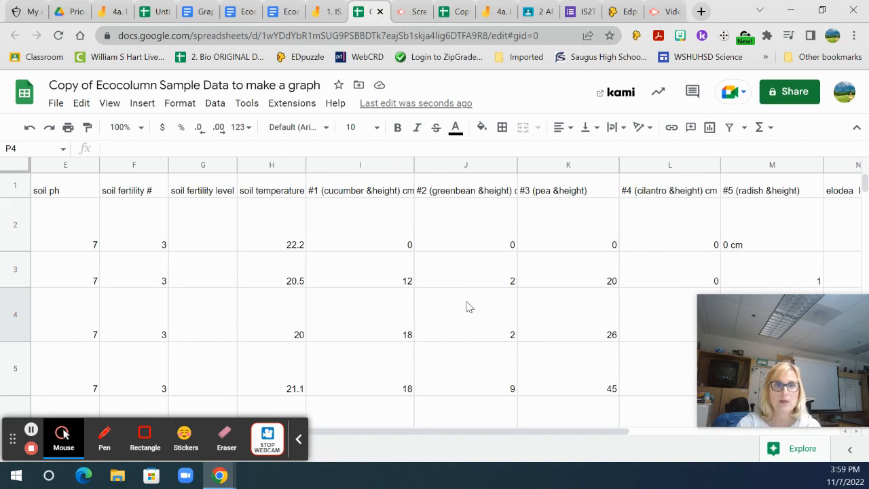
pyautogui.moveTo(536, 430); pyautogui.dragTo(518, 430)
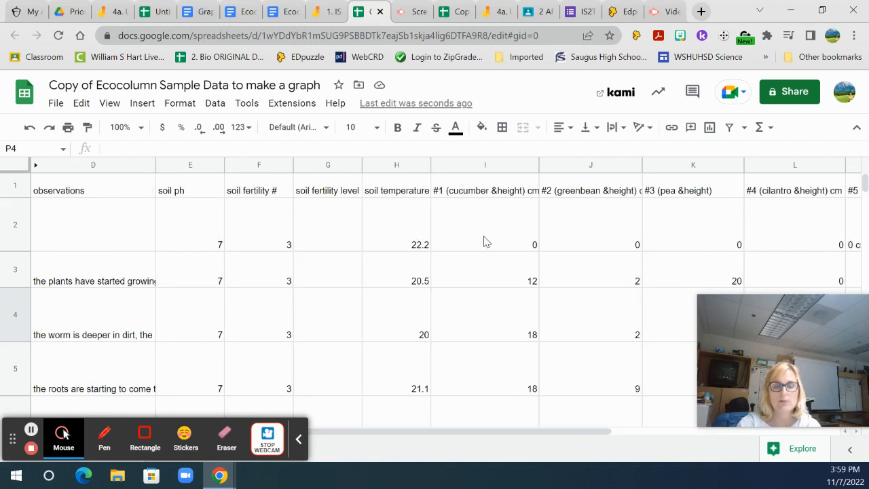
# Step: Examine the cucumber height column and the day column from the first recorded day to the last one in row 12
pyautogui.click(467, 165)
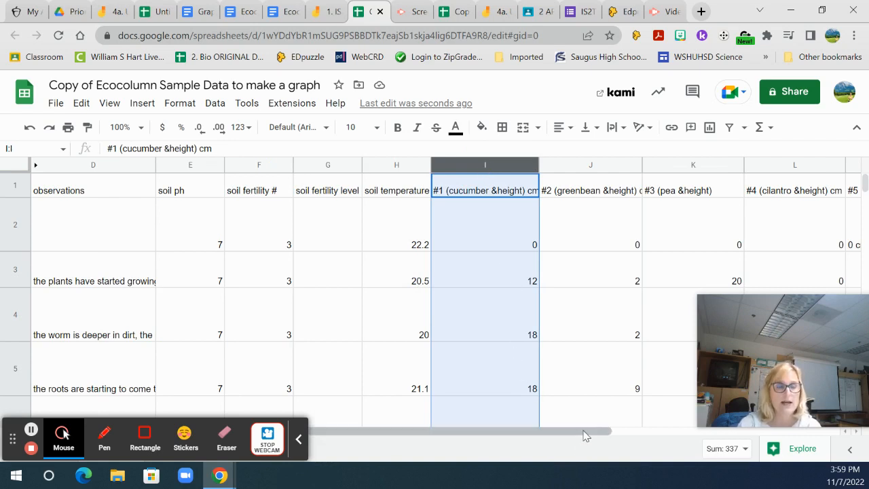
pyautogui.moveTo(591, 436); pyautogui.dragTo(514, 434)
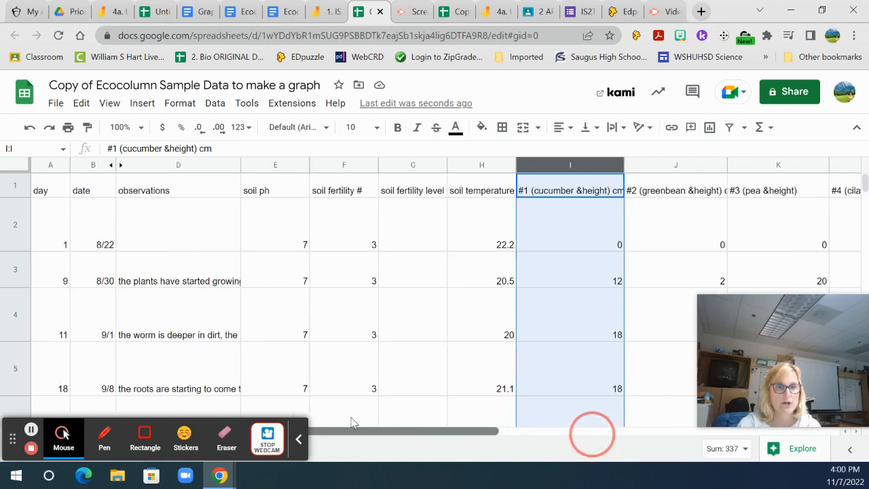
pyautogui.click(358, 286)
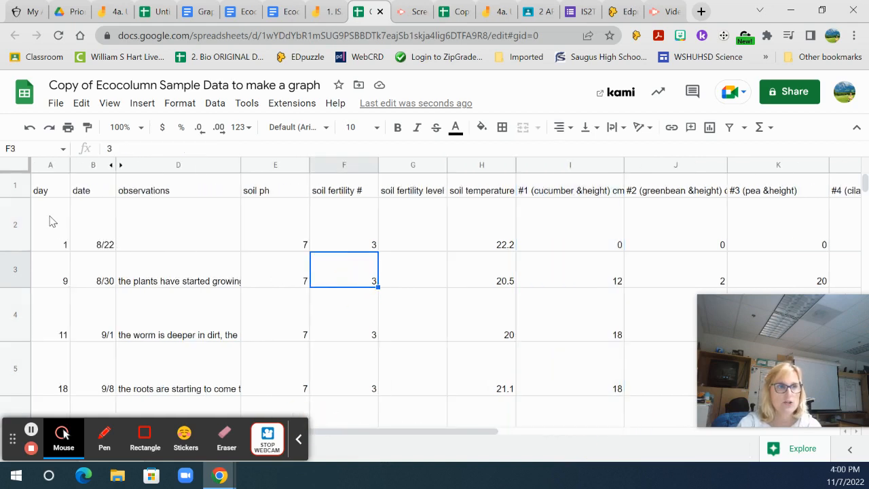
pyautogui.click(18, 231)
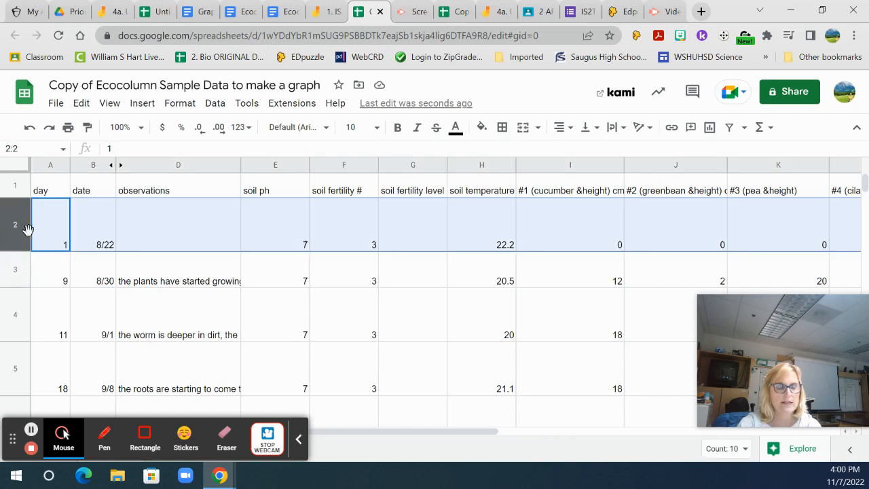
pyautogui.click(47, 165)
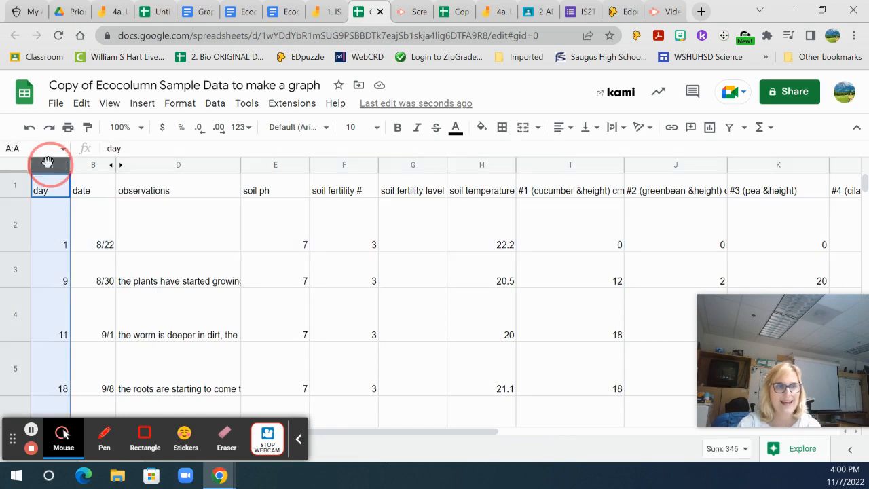
pyautogui.click(21, 226)
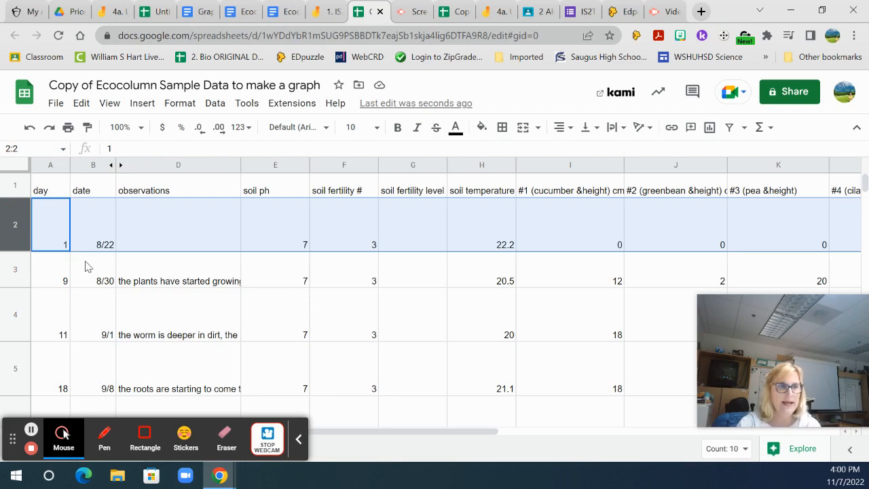
pyautogui.click(85, 266)
pyautogui.scroll(-5, 92, 275)
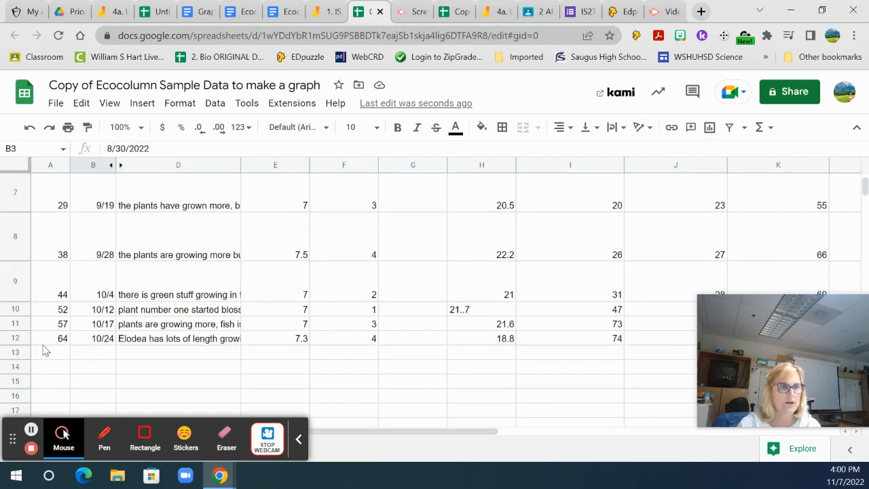
pyautogui.click(48, 342)
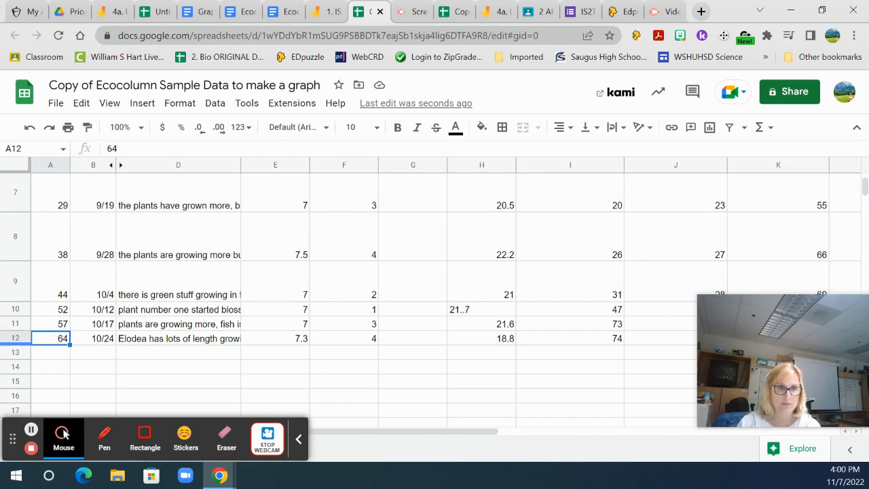
# Step: Insert a chart from the whole #1 cucumber height column
pyautogui.moveTo(411, 431); pyautogui.dragTo(525, 432)
pyautogui.scroll(5, 516, 406)
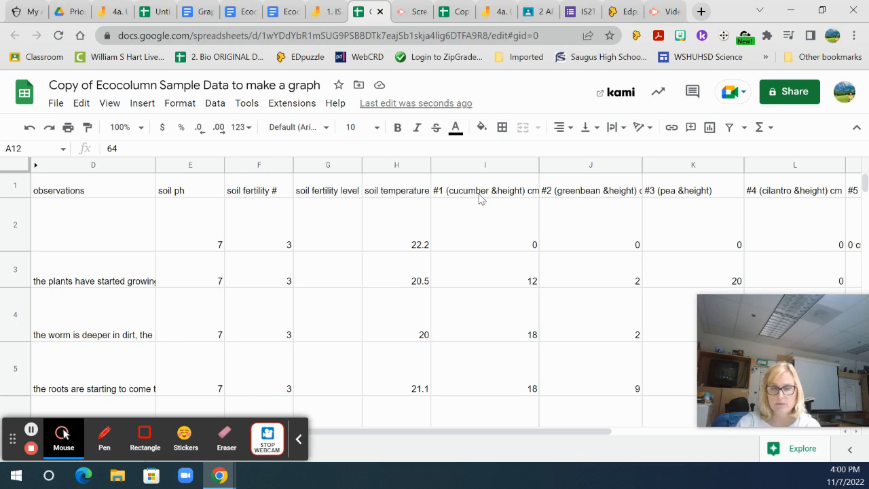
pyautogui.click(479, 167)
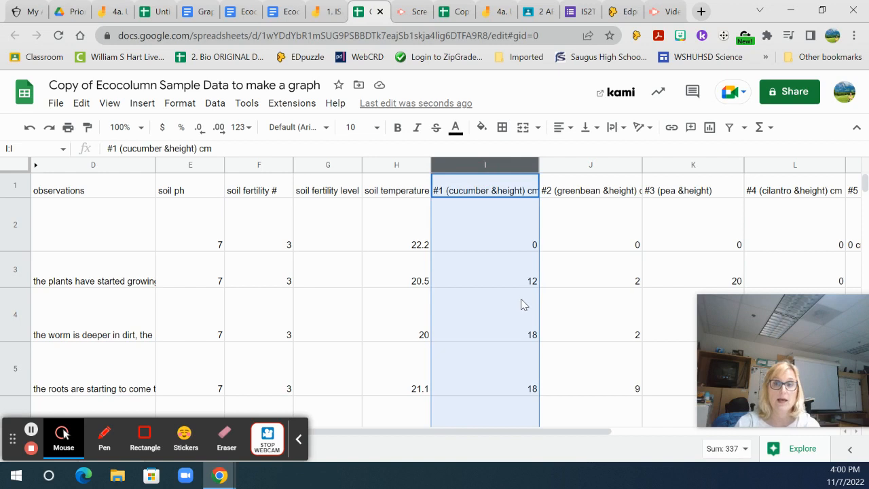
pyautogui.click(142, 104)
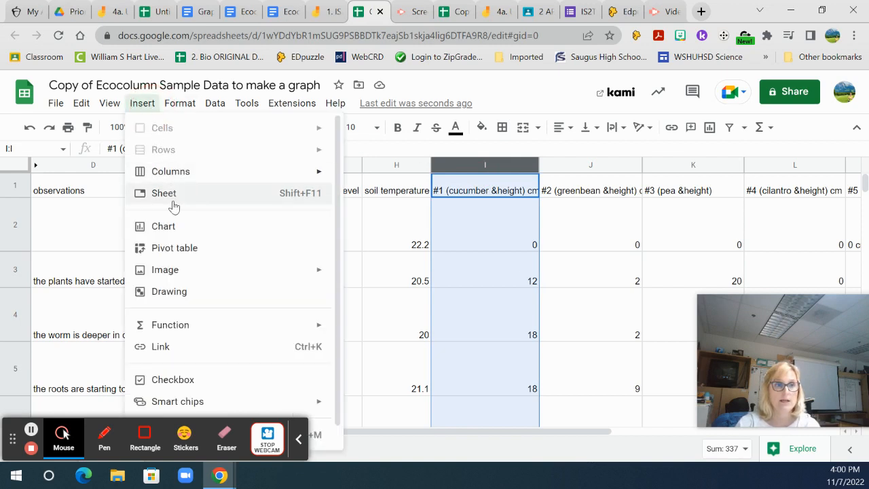
pyautogui.click(176, 233)
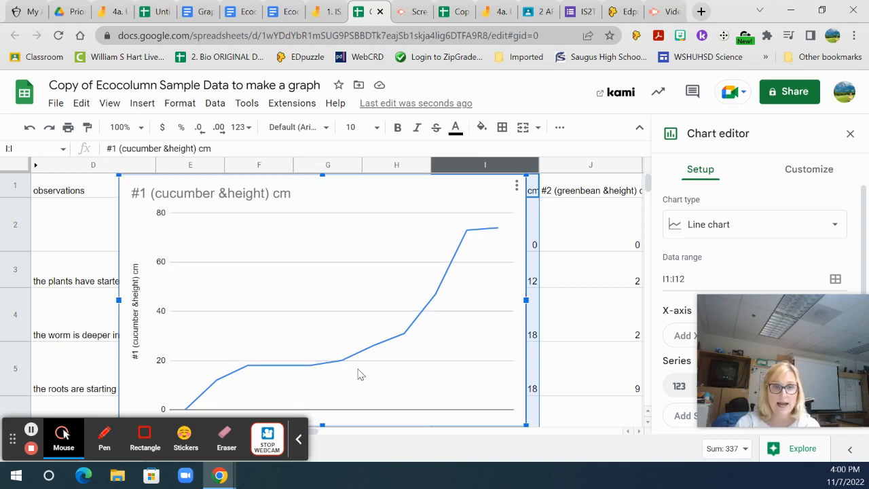
# Step: Close the chart editor and reopen the cucumber height chart's setup options
pyautogui.moveTo(738, 354)
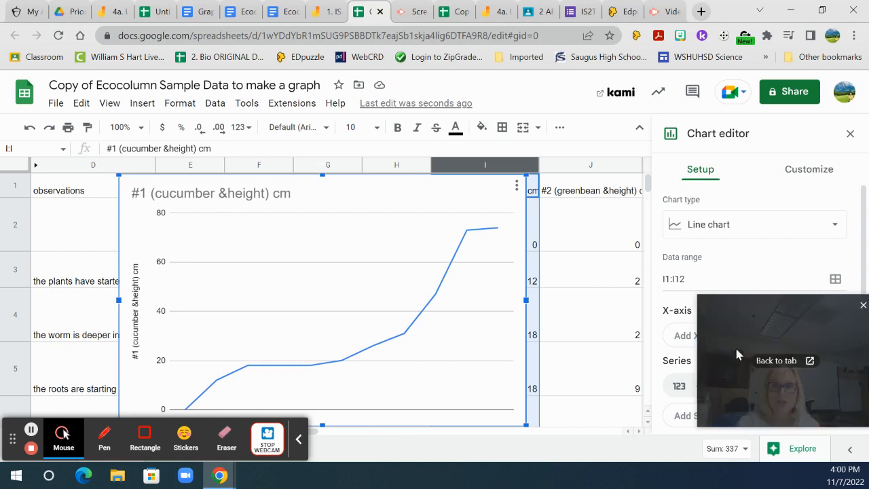
pyautogui.moveTo(785, 321); pyautogui.dragTo(117, 41)
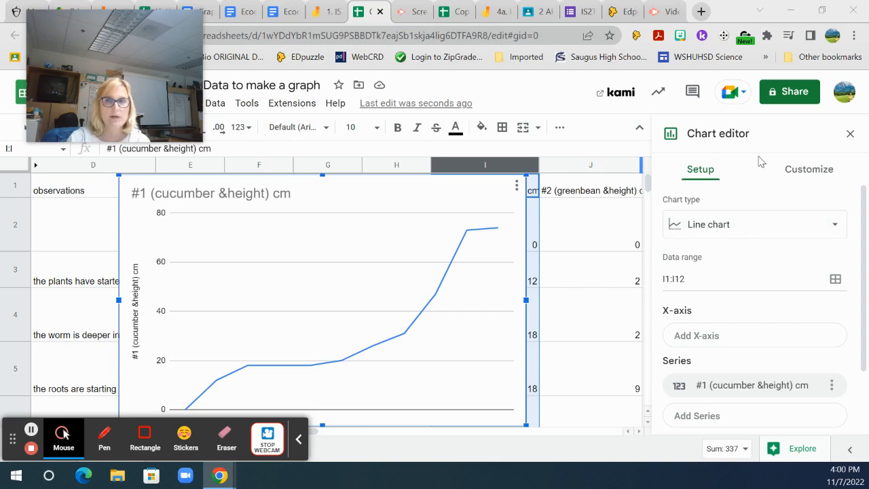
pyautogui.click(851, 136)
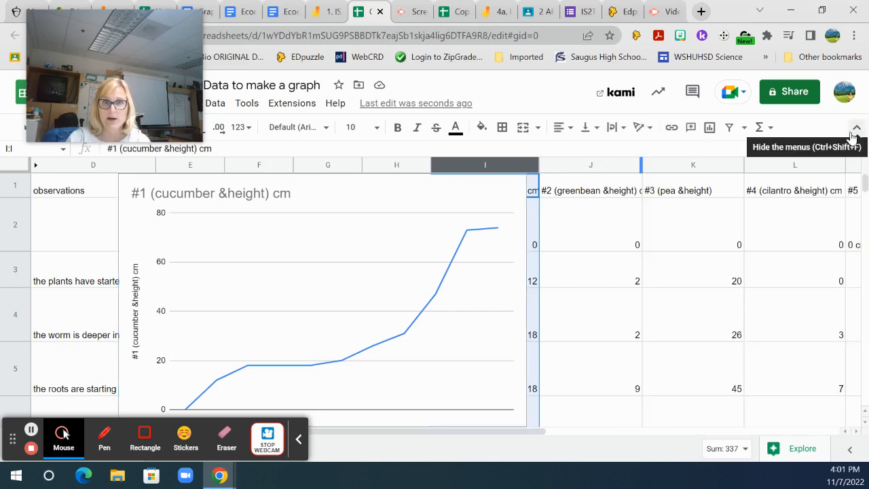
pyautogui.doubleClick(246, 281)
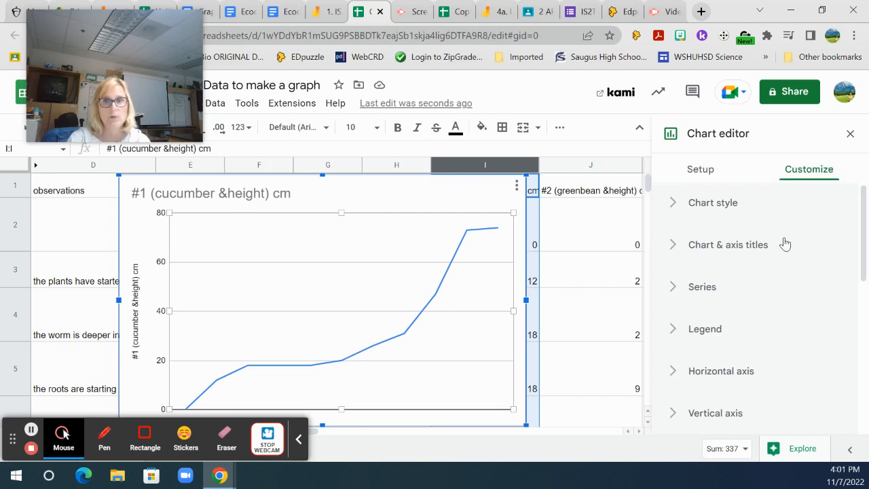
pyautogui.click(706, 172)
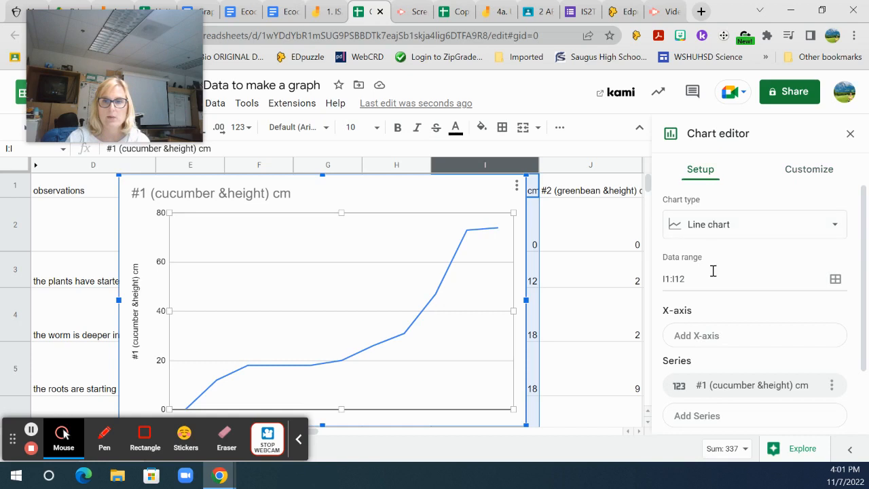
# Step: Set the cucumber height chart's X-axis to the day range A2:A12 and close the chart editor
pyautogui.click(706, 338)
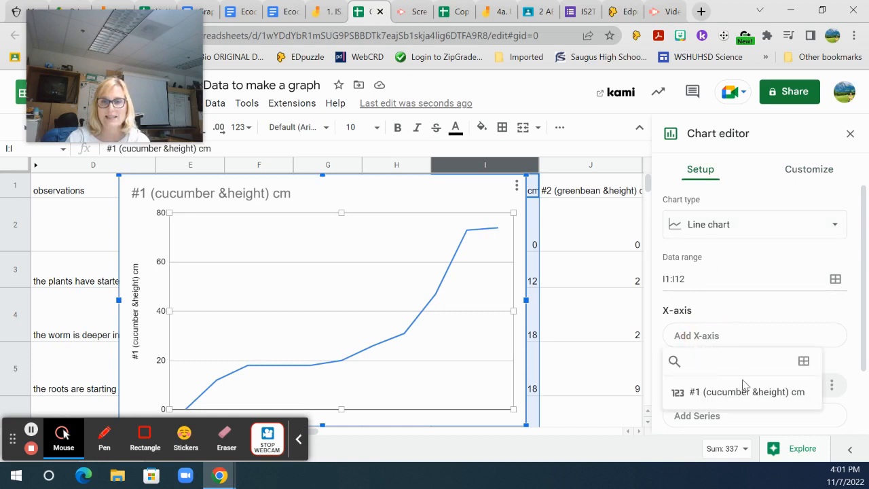
pyautogui.click(804, 364)
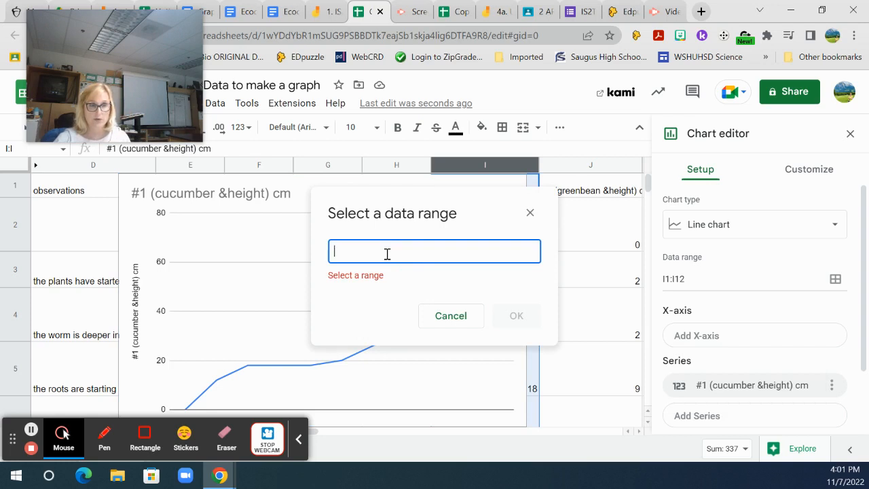
pyautogui.write('A')
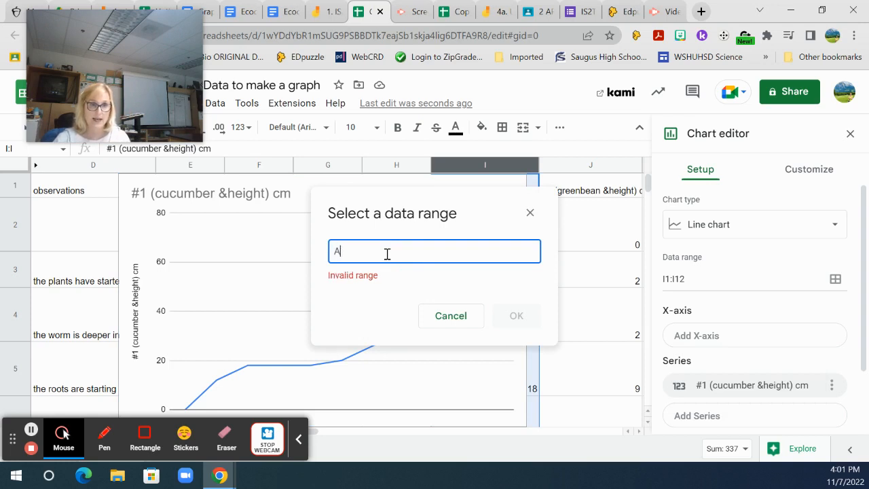
pyautogui.write('2:')
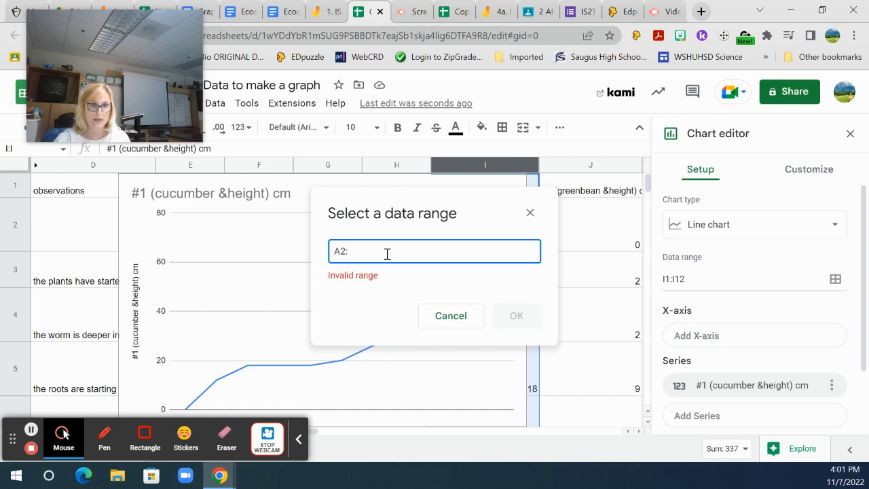
pyautogui.write('A12')
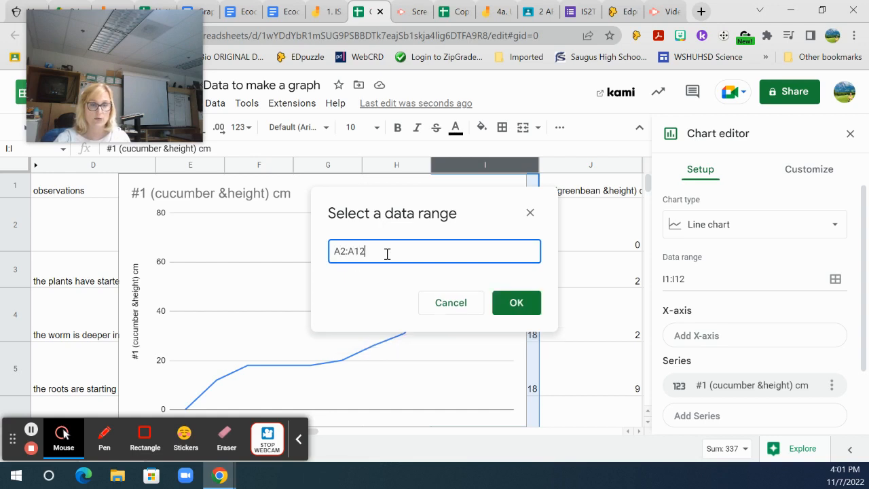
pyautogui.click(515, 303)
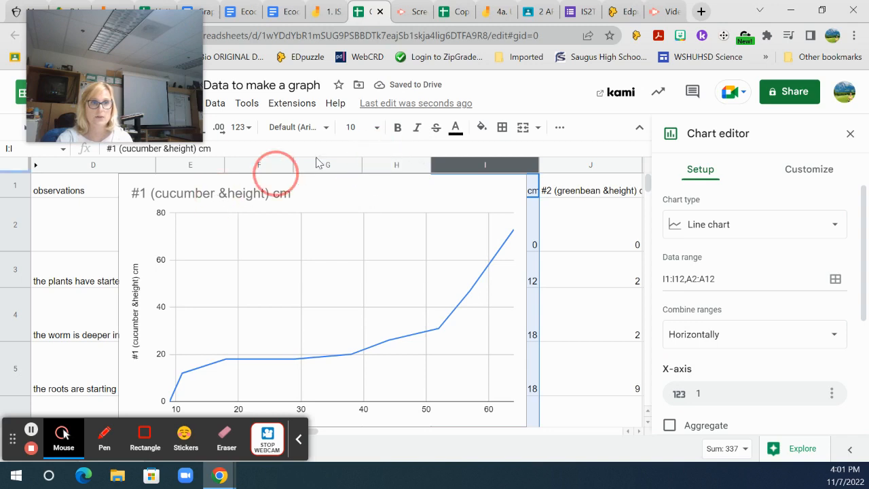
pyautogui.click(589, 250)
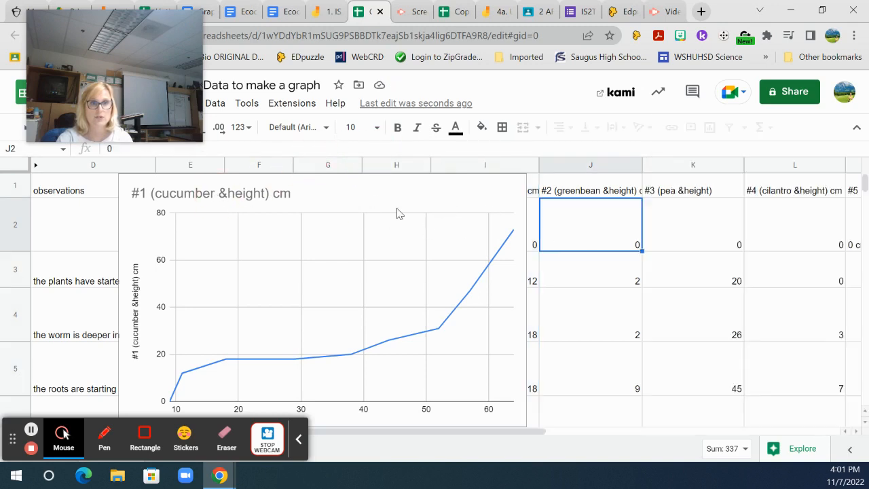
# Step: Reopen the cucumber chart for editing and change its title to "Cucumber Height in Ecocolumn over Time"
pyautogui.click(203, 183)
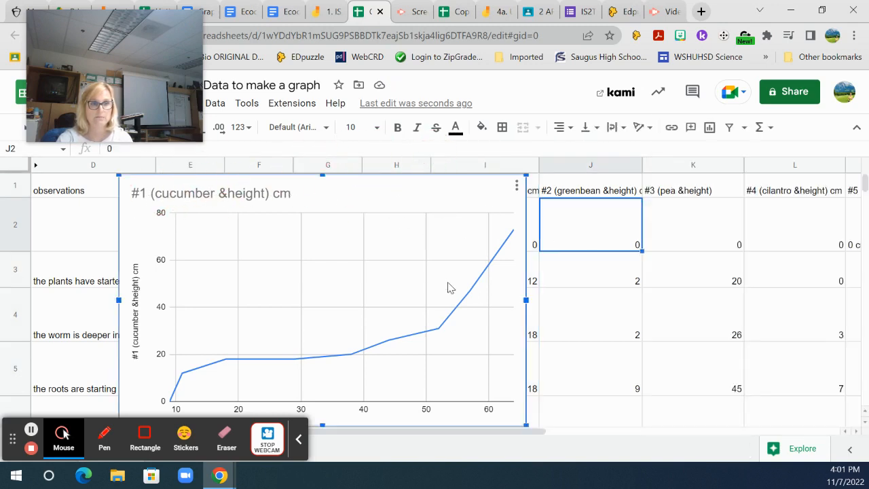
pyautogui.click(226, 202)
pyautogui.doubleClick(361, 210)
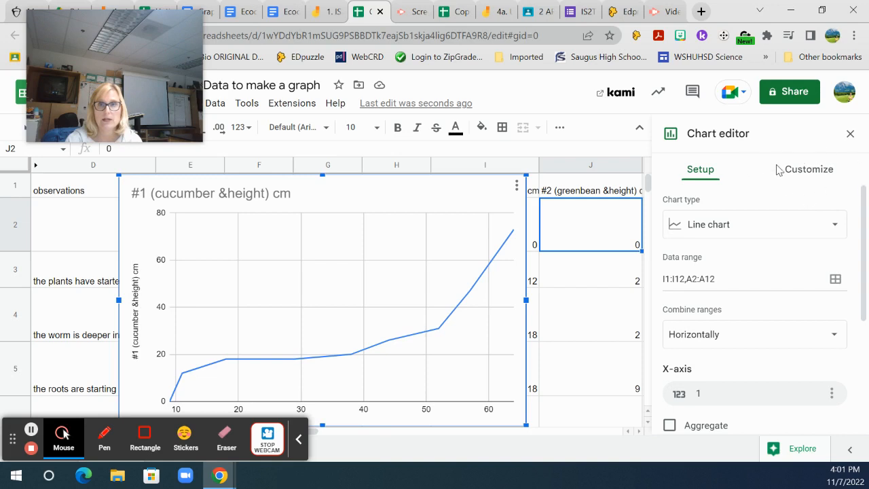
pyautogui.click(823, 173)
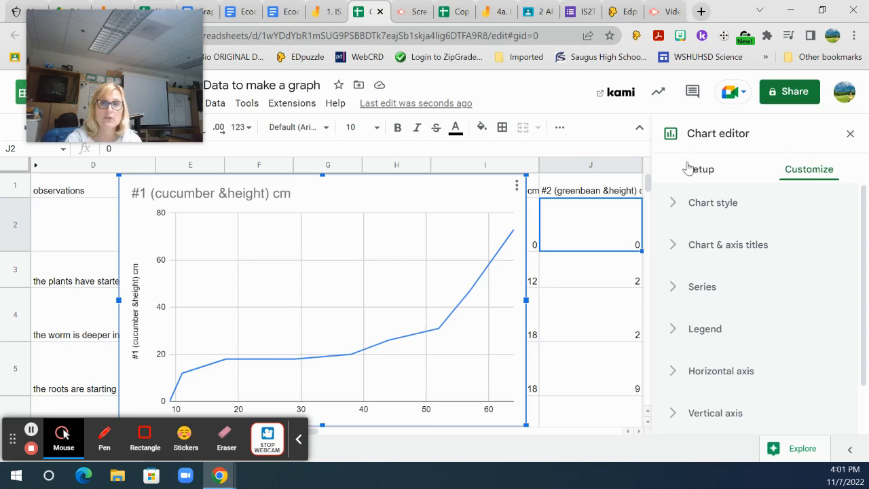
pyautogui.click(718, 248)
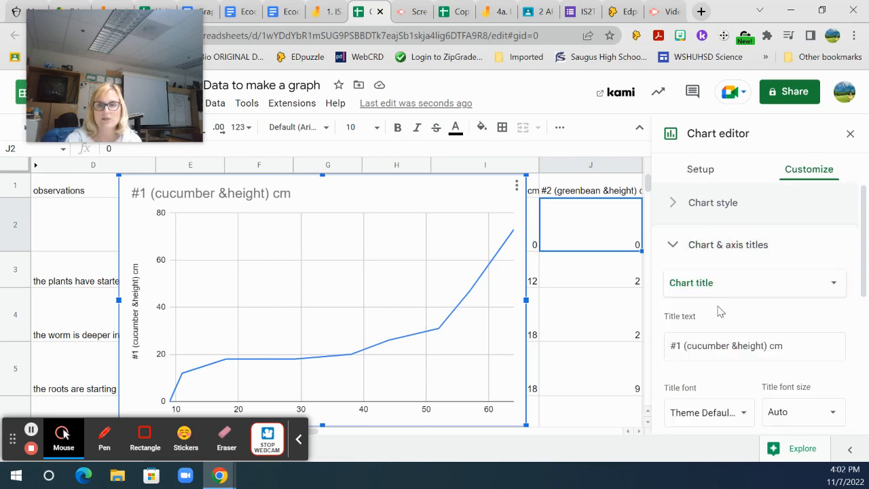
pyautogui.click(785, 346)
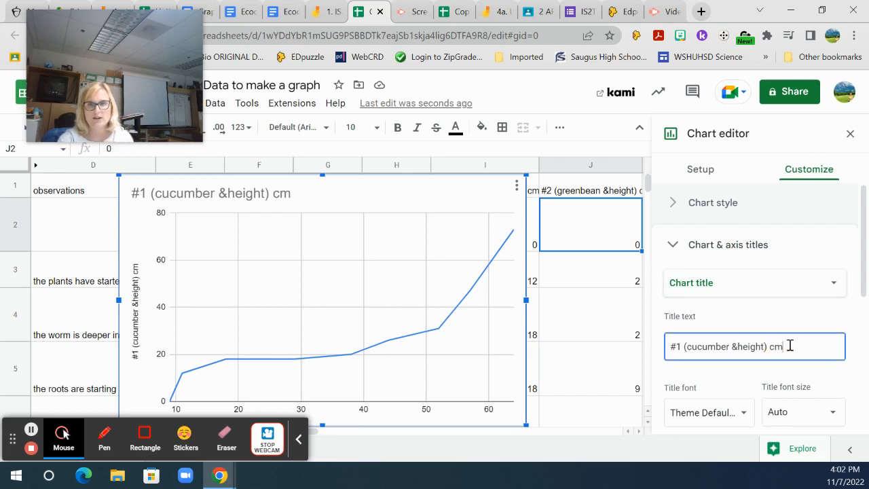
pyautogui.moveTo(774, 347); pyautogui.dragTo(664, 352)
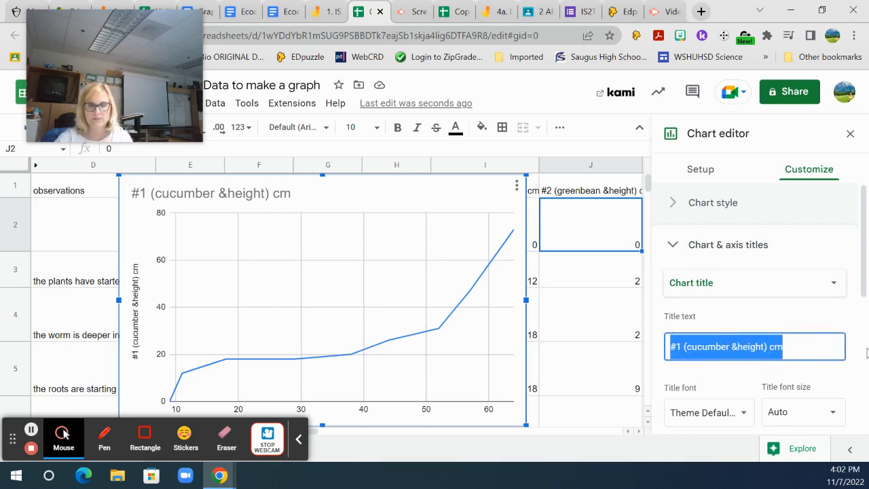
pyautogui.write('Cuc')
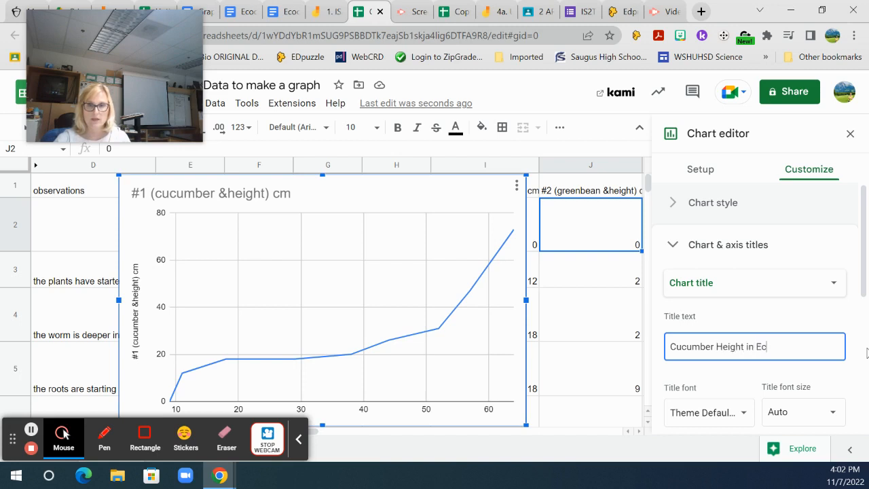
pyautogui.write('over')
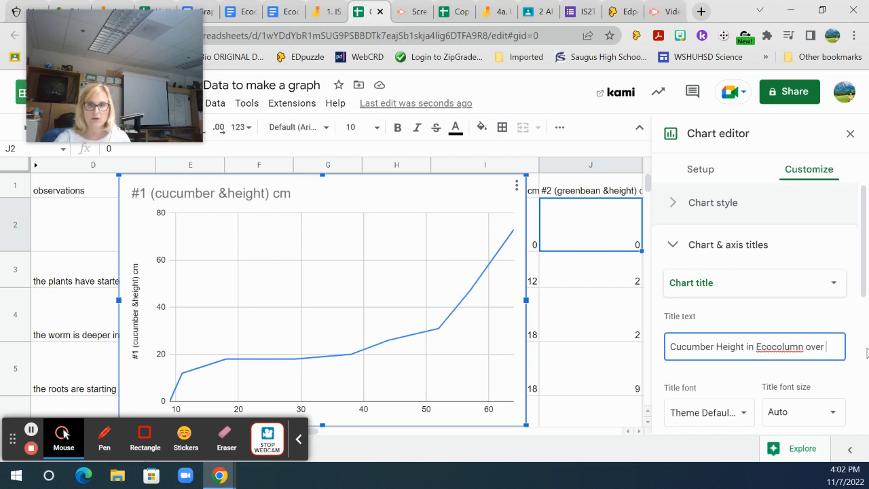
pyautogui.write(' Time')
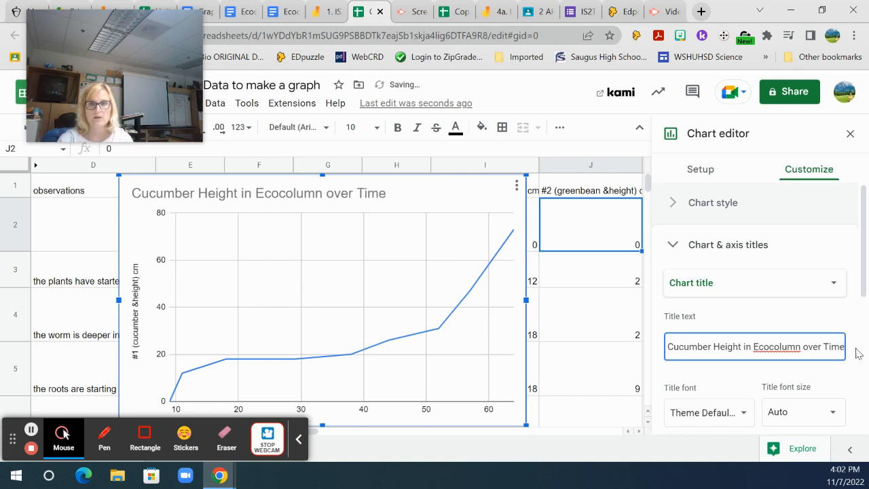
pyautogui.click(248, 247)
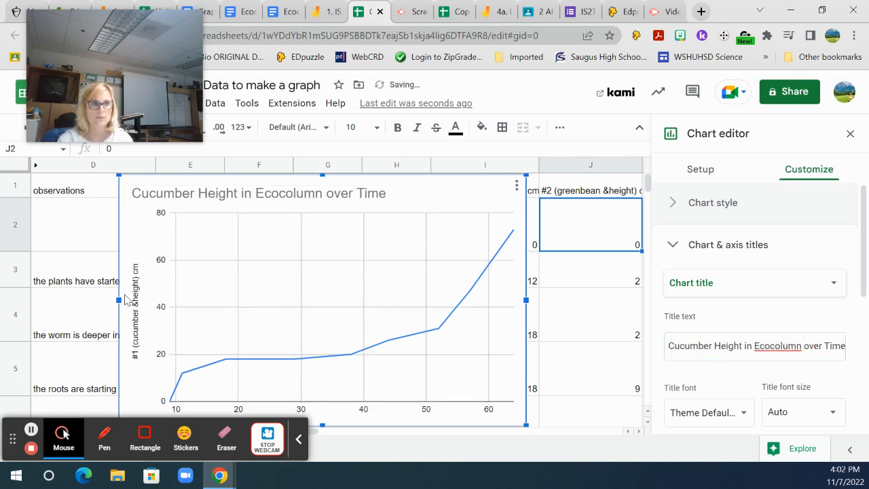
# Step: Set the chart's vertical axis title to "Height of cucumber (cm)"
pyautogui.click(136, 311)
pyautogui.click(140, 311)
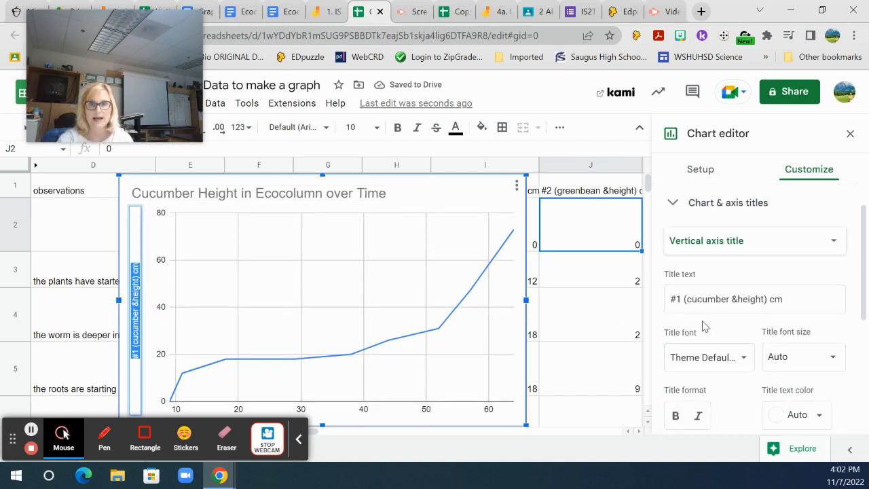
pyautogui.doubleClick(136, 292)
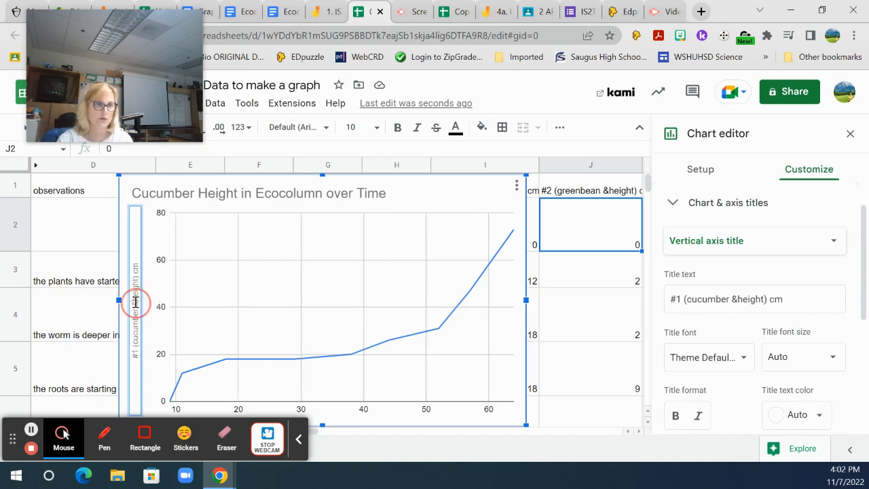
pyautogui.click(136, 310)
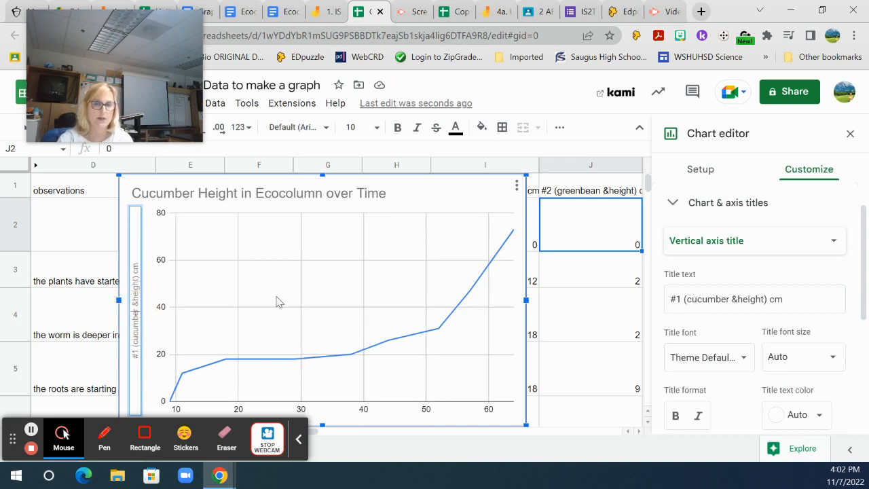
pyautogui.click(700, 245)
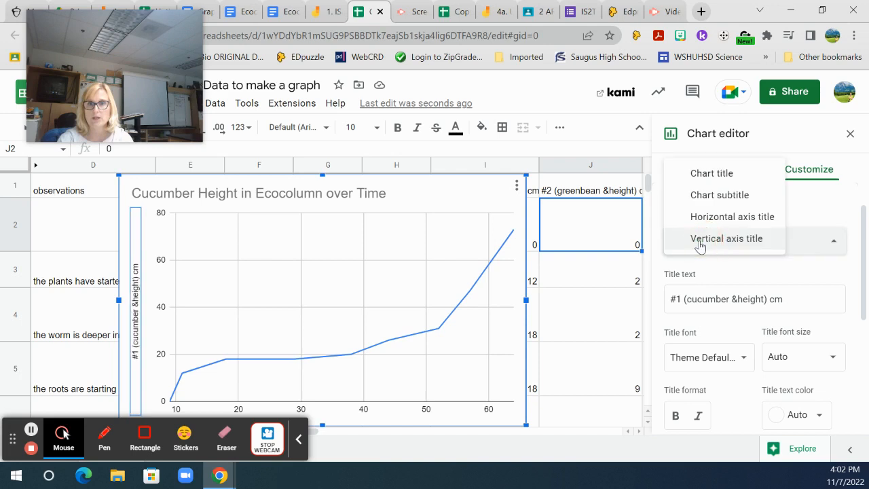
pyautogui.click(697, 239)
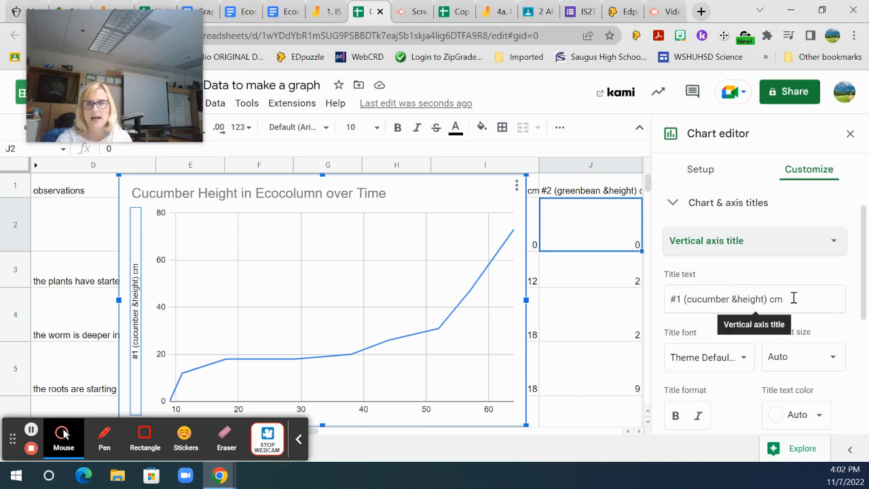
pyautogui.moveTo(792, 297); pyautogui.dragTo(670, 297)
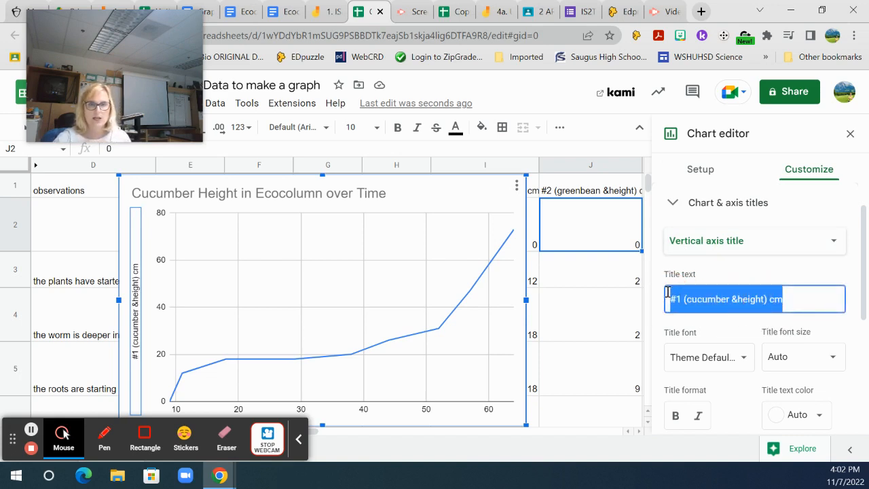
pyautogui.write('Height')
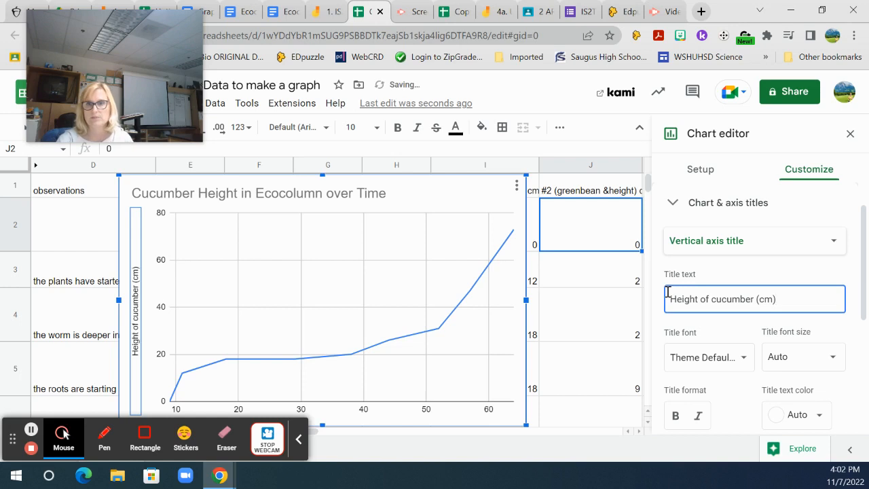
# Step: Set the chart's horizontal axis title to "Day #" and close the chart editor
pyautogui.click(752, 244)
pyautogui.click(725, 217)
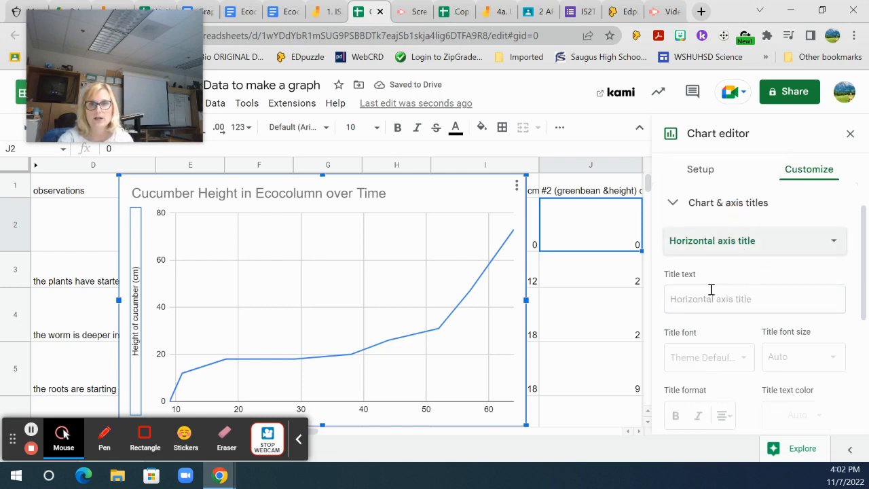
pyautogui.click(706, 297)
pyautogui.write('Day')
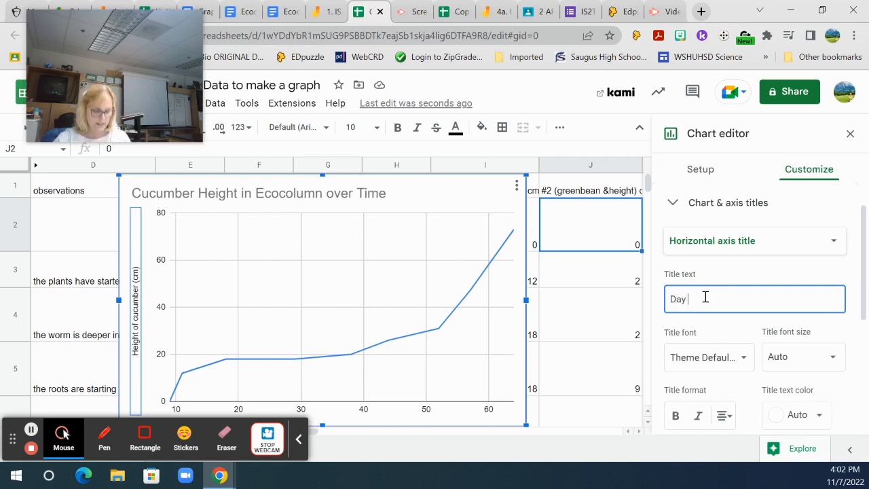
pyautogui.write(' #')
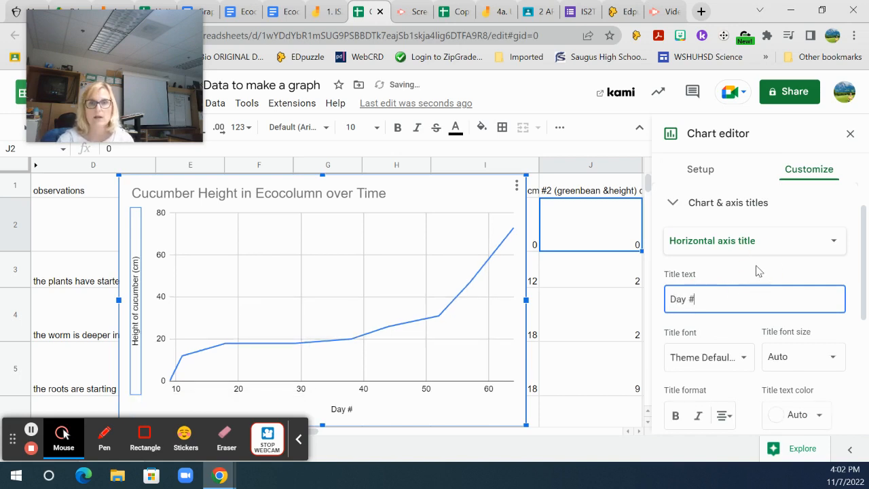
pyautogui.click(751, 266)
pyautogui.click(588, 316)
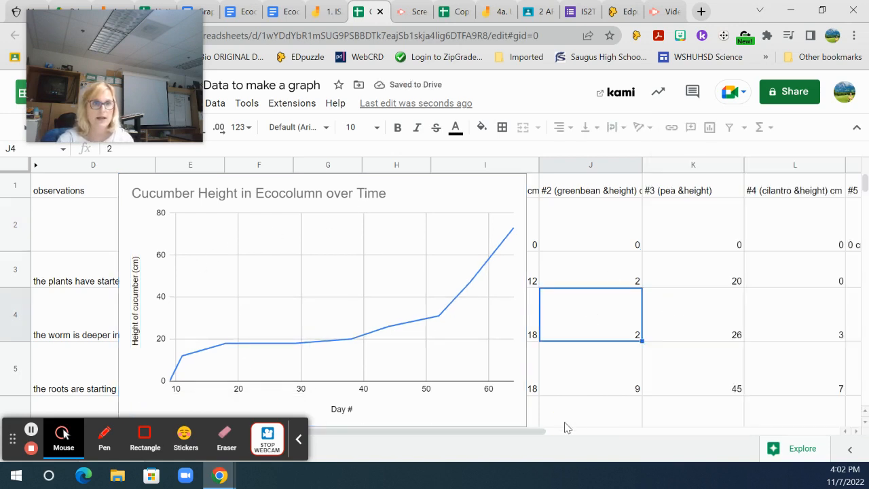
# Step: Look over the finished chart's available actions, including its download formats
pyautogui.click(287, 280)
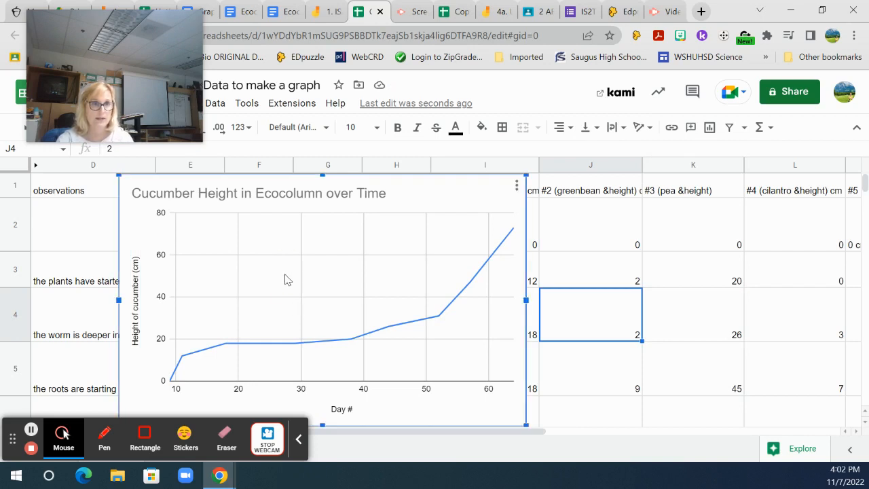
pyautogui.rightClick(362, 226)
pyautogui.click(517, 186)
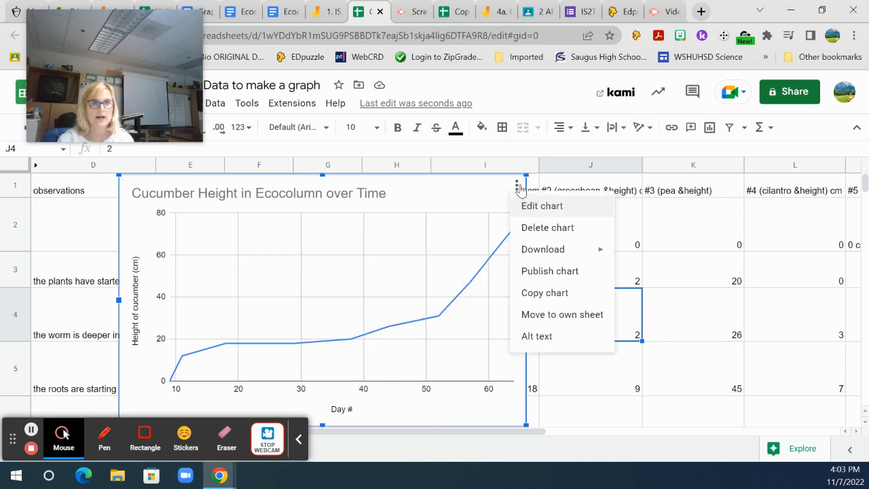
pyautogui.moveTo(553, 249)
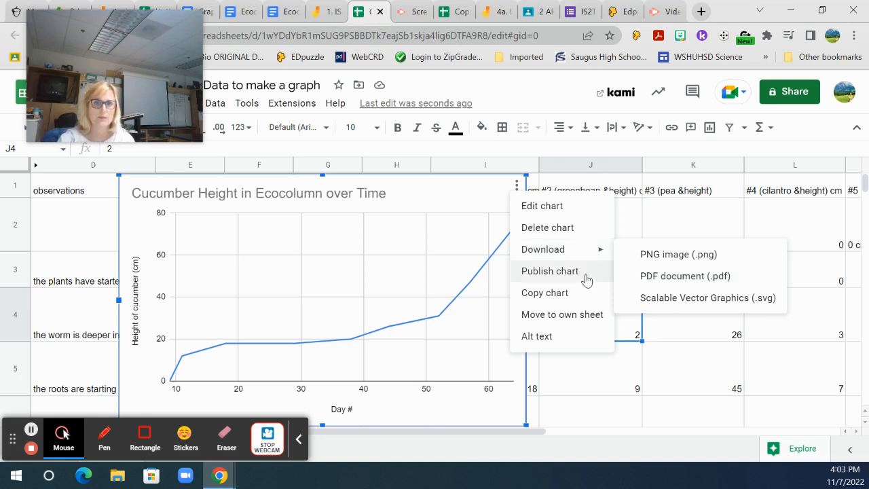
pyautogui.click(343, 270)
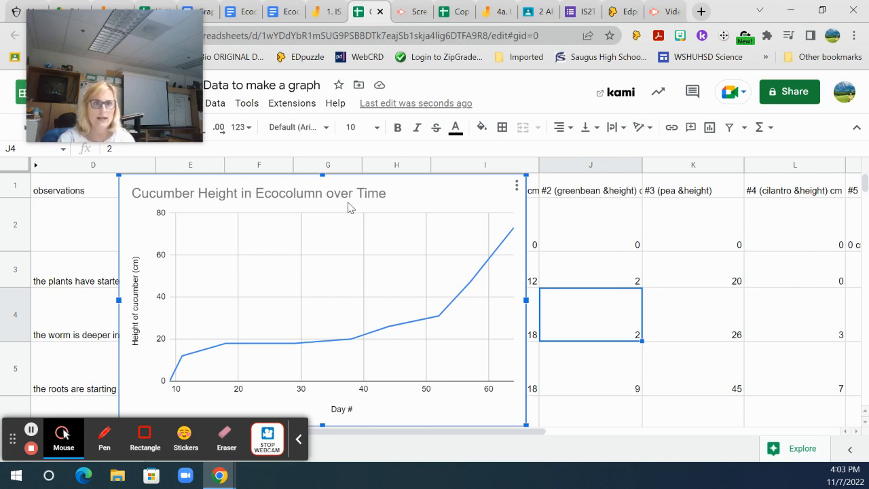
# Step: Move the cucumber chart down the sheet to uncover the first data rows, and look over the water data columns through row 12
pyautogui.moveTo(359, 205); pyautogui.dragTo(617, 483)
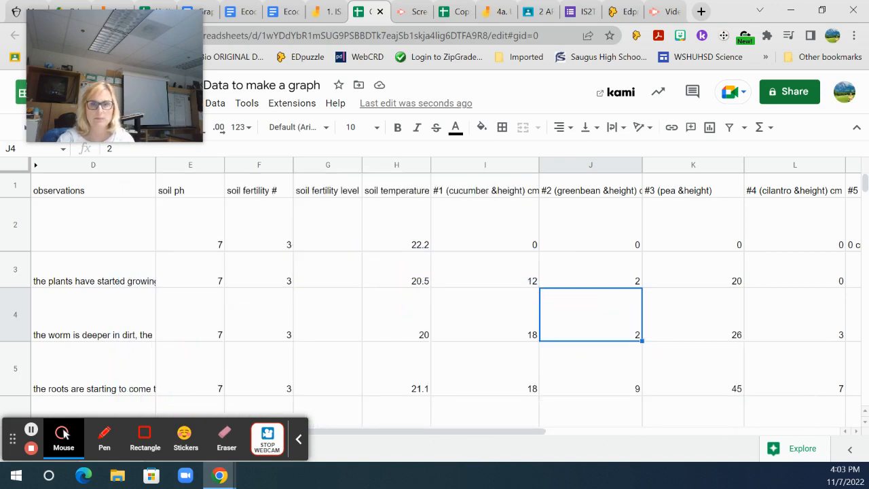
pyautogui.moveTo(467, 434); pyautogui.dragTo(727, 440)
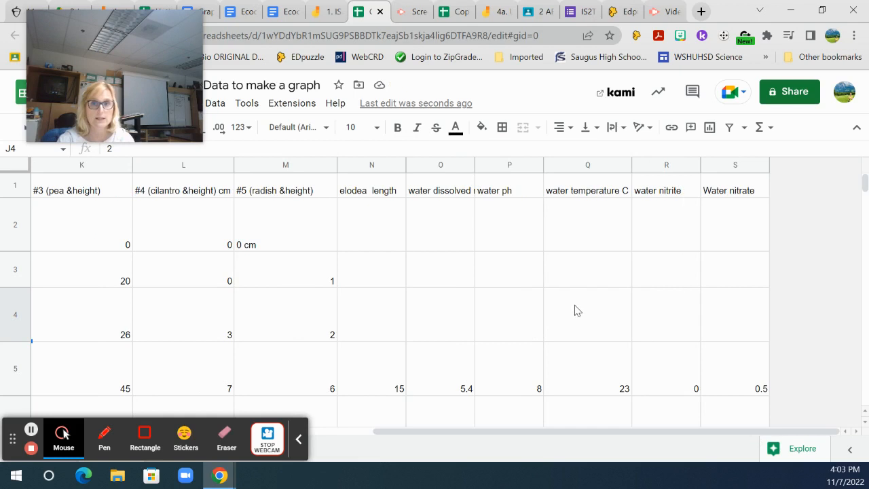
pyautogui.scroll(-5, 594, 292)
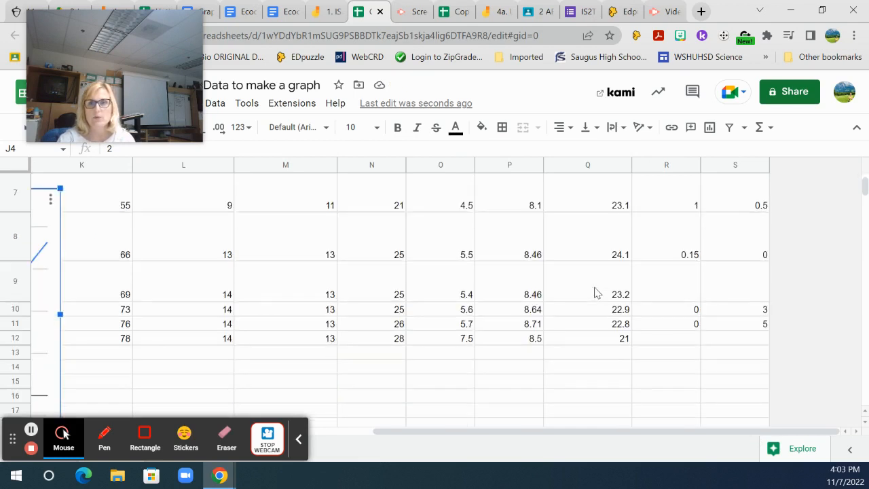
# Step: Look over the elodea, water pH, temperature, nitrite and nitrate columns from the header row down to row 12
pyautogui.scroll(5, 594, 292)
pyautogui.scroll(-7, 595, 291)
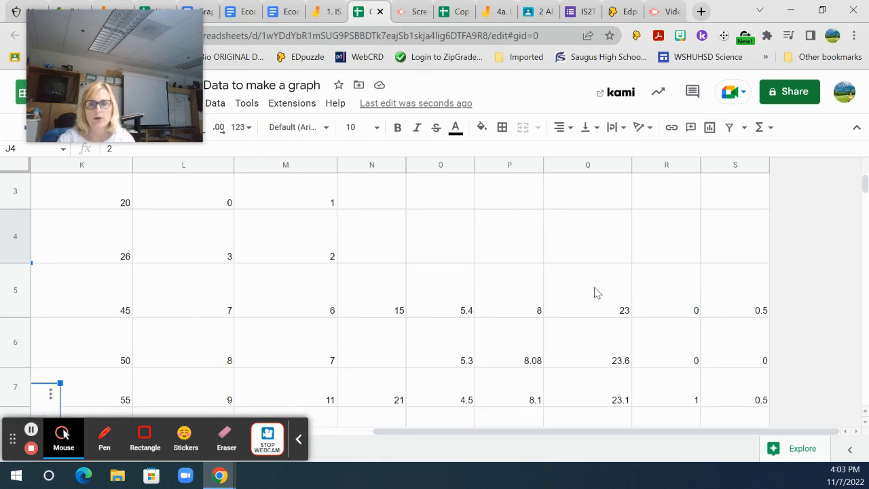
pyautogui.scroll(6, 599, 292)
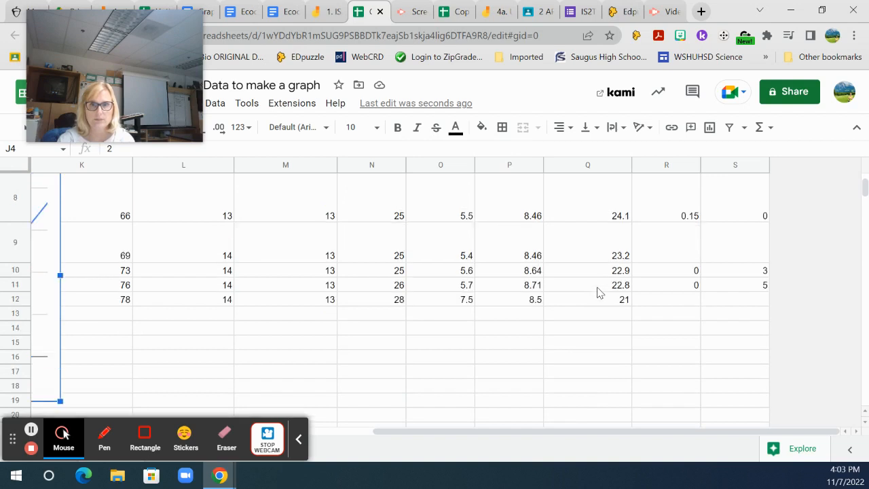
pyautogui.scroll(-3, 600, 292)
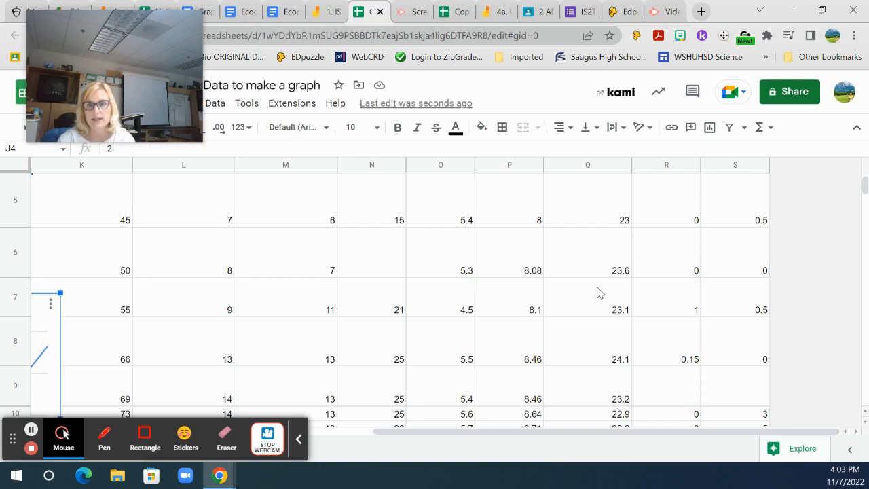
pyautogui.scroll(-2, 600, 292)
pyautogui.scroll(5, 598, 299)
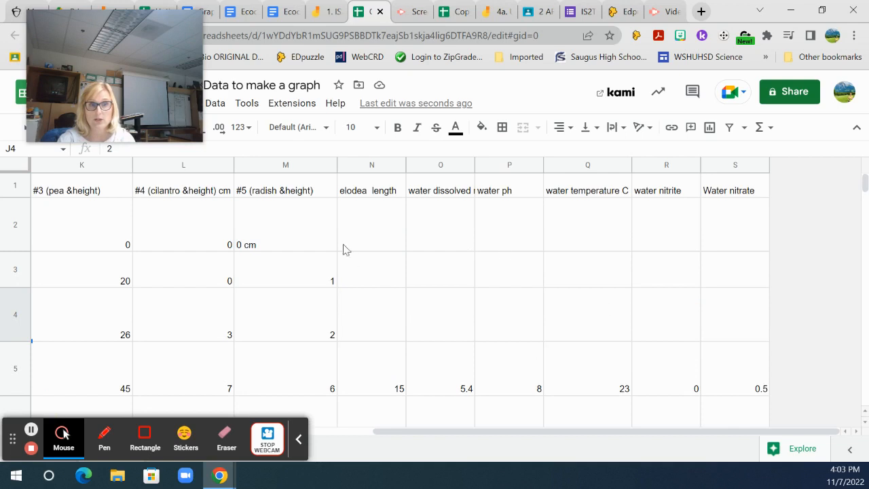
pyautogui.scroll(-3, 523, 329)
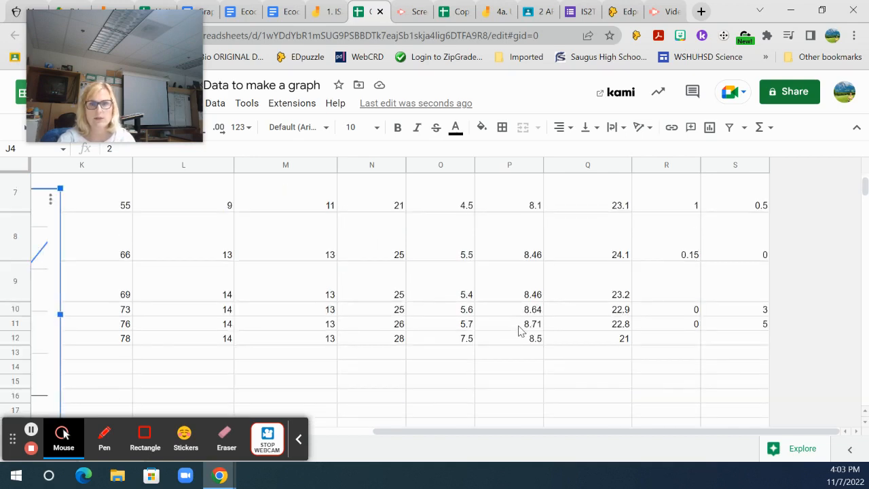
pyautogui.scroll(3, 520, 331)
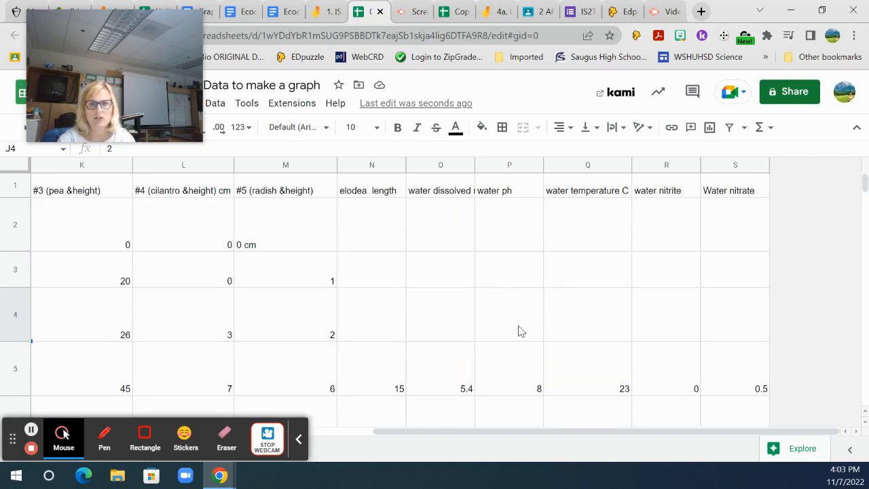
# Step: Insert a line chart from the entire water ph column (column P)
pyautogui.click(499, 163)
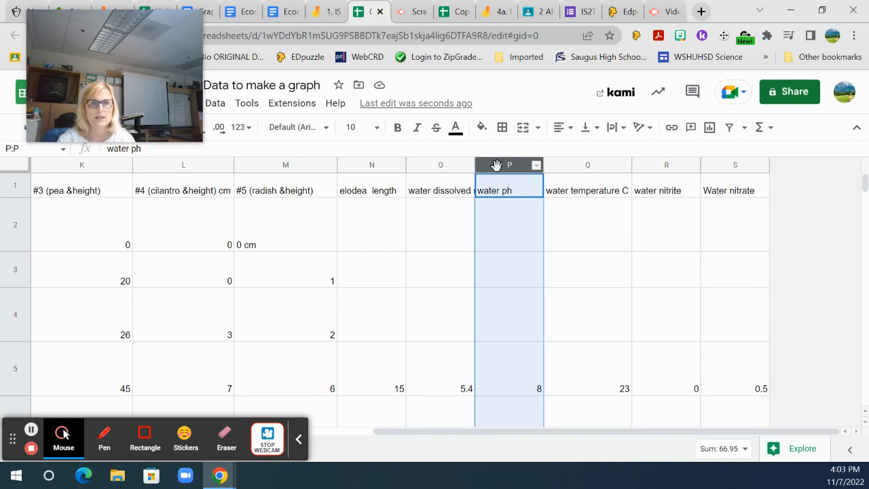
pyautogui.moveTo(121, 24); pyautogui.dragTo(93, 136)
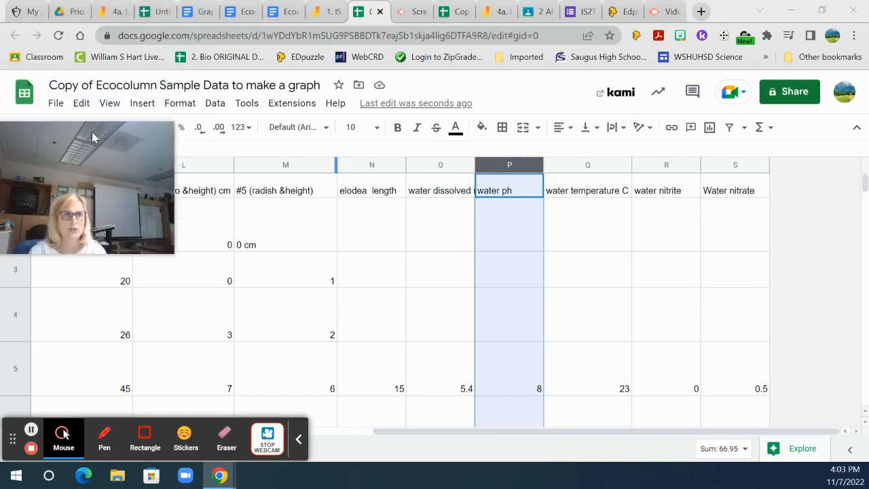
pyautogui.click(142, 103)
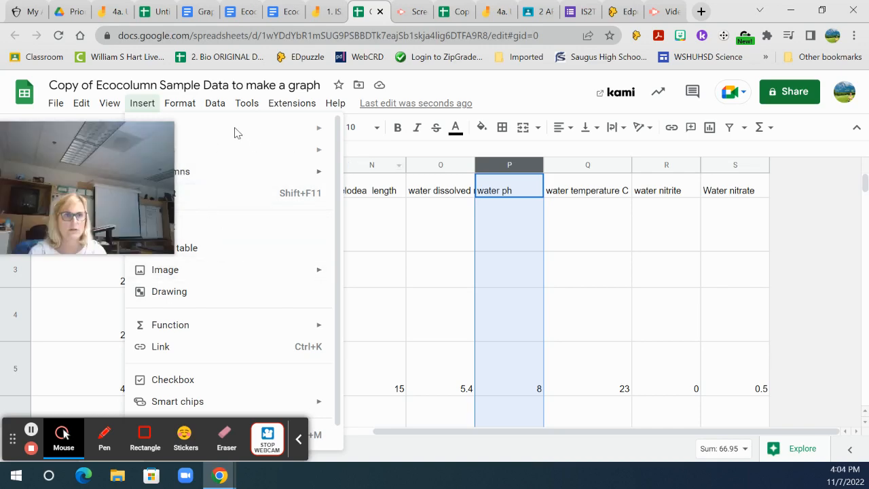
pyautogui.moveTo(88, 133); pyautogui.dragTo(770, 243)
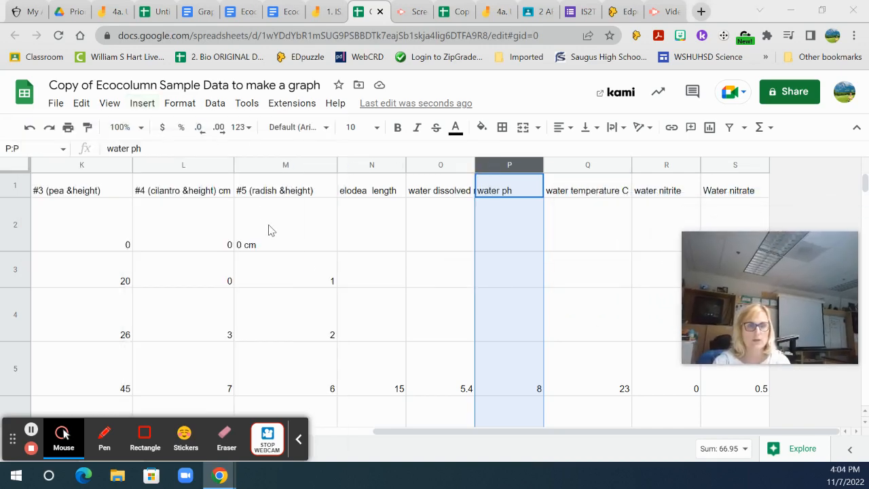
pyautogui.click(142, 106)
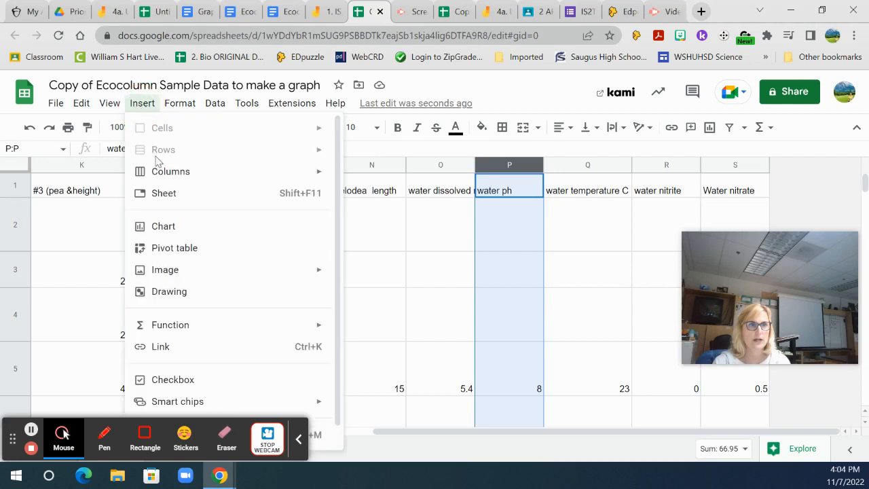
pyautogui.click(169, 227)
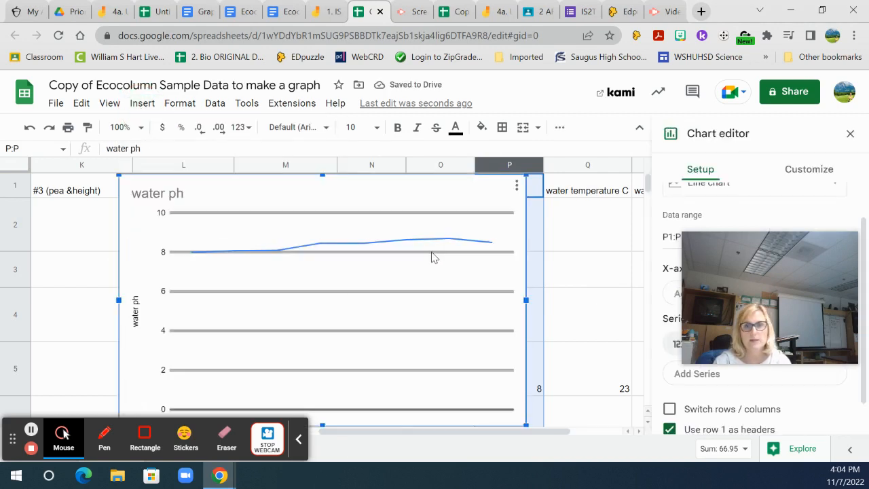
pyautogui.moveTo(786, 258); pyautogui.dragTo(117, 53)
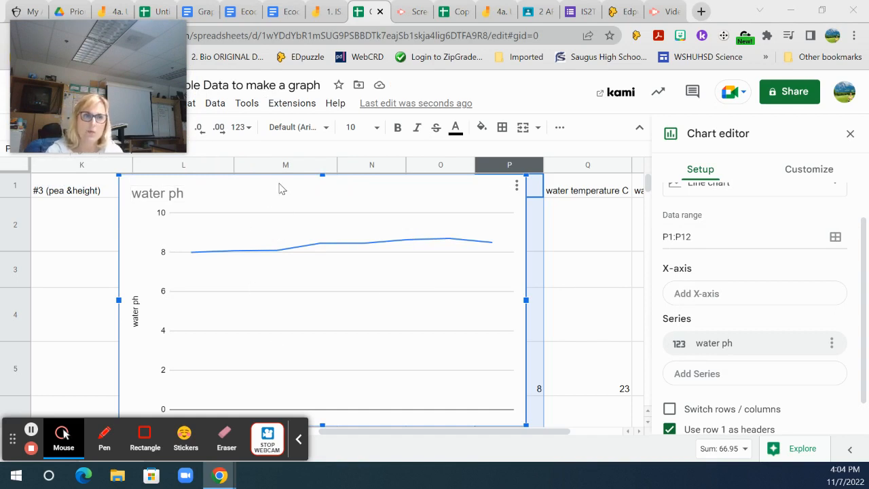
# Step: Move the water ph chart right so that it starts at column M, and look over the day column's rows
pyautogui.moveTo(279, 184); pyautogui.dragTo(437, 145)
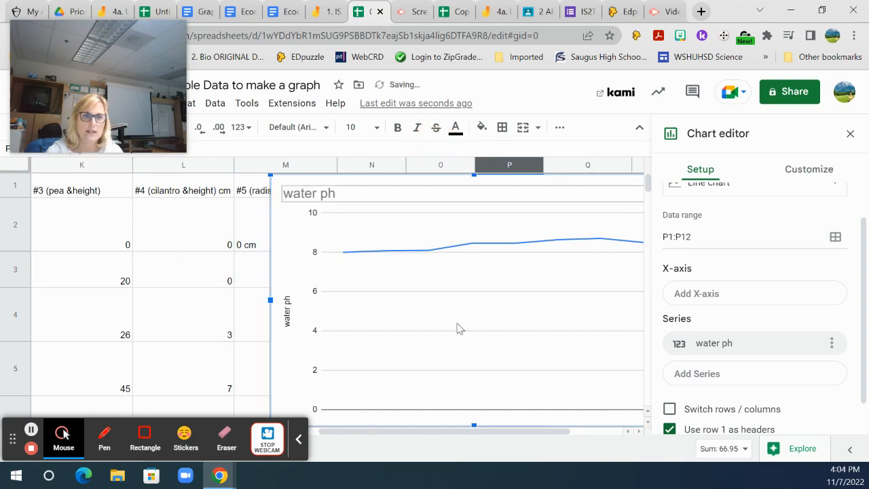
pyautogui.moveTo(483, 431); pyautogui.dragTo(86, 432)
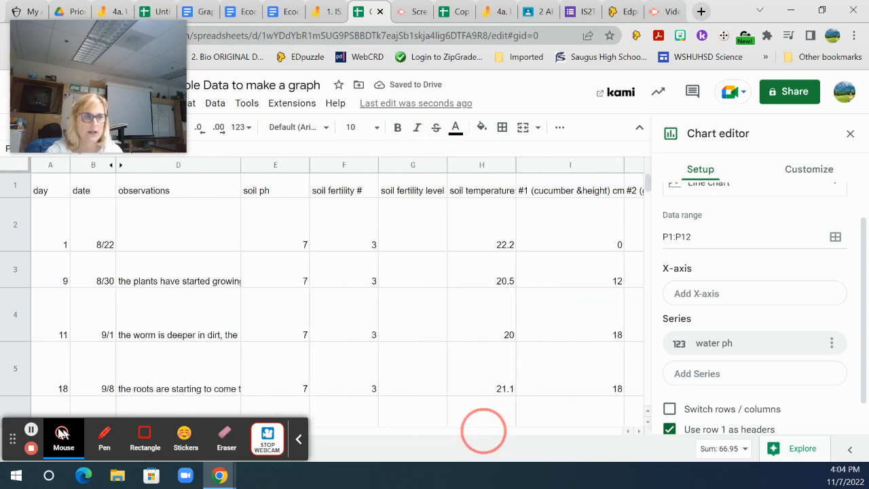
pyautogui.click(385, 365)
pyautogui.moveTo(340, 430); pyautogui.dragTo(620, 435)
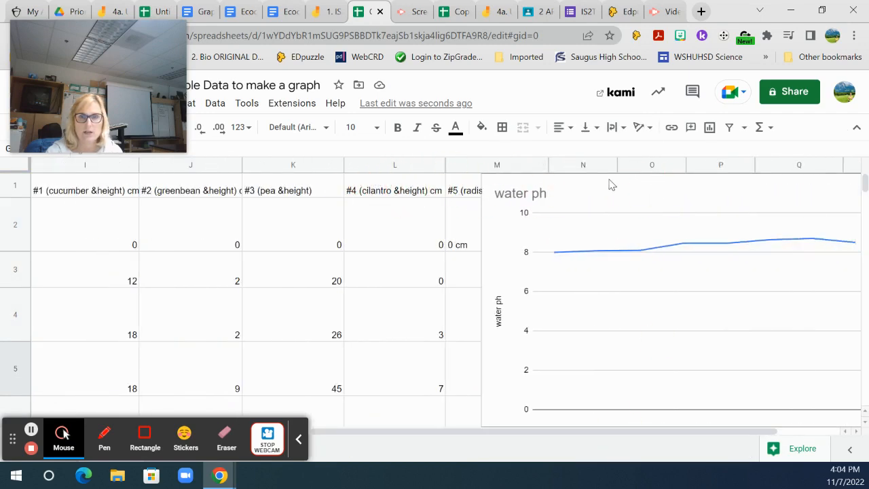
pyautogui.click(306, 235)
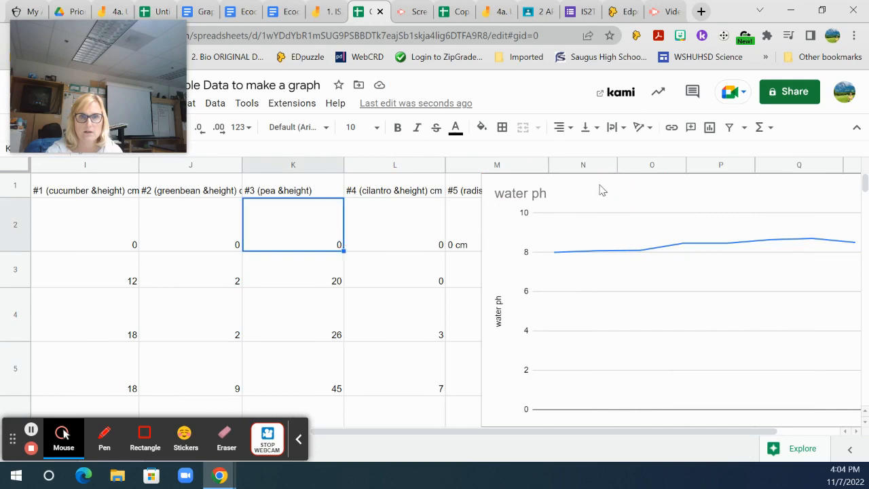
pyautogui.click(493, 207)
pyautogui.moveTo(524, 432); pyautogui.dragTo(204, 449)
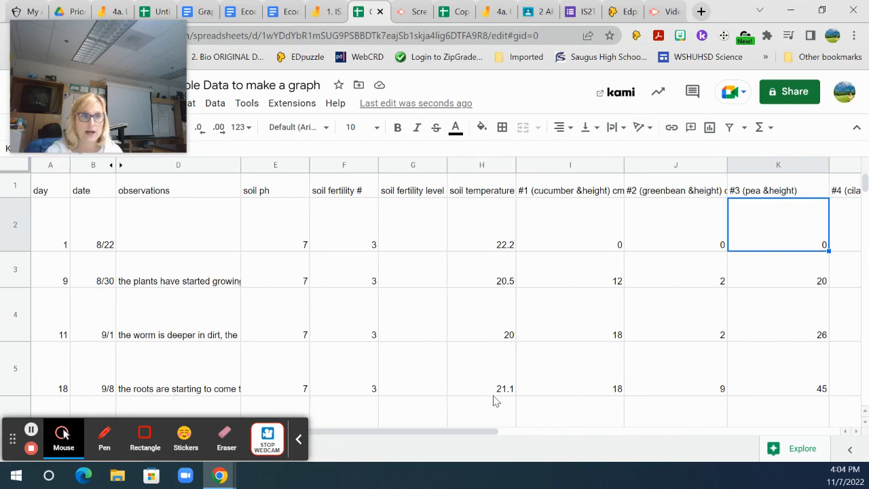
pyautogui.moveTo(452, 433); pyautogui.dragTo(526, 438)
pyautogui.click(734, 396)
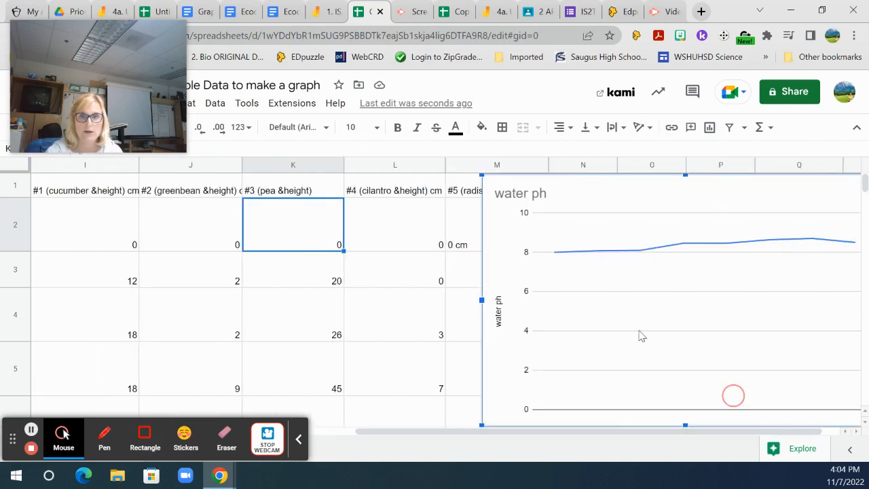
# Step: Open the water ph chart for editing and set its X-axis data range to A5:A12
pyautogui.click(637, 307)
pyautogui.click(698, 171)
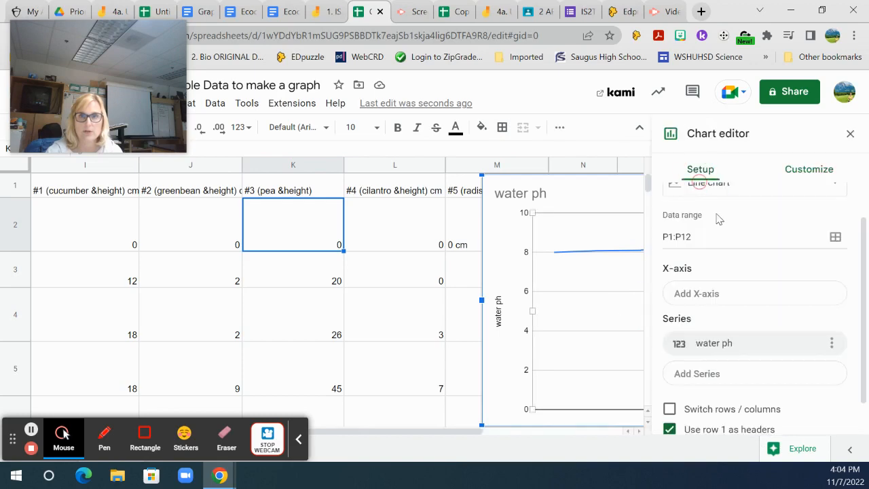
pyautogui.click(709, 297)
pyautogui.click(804, 321)
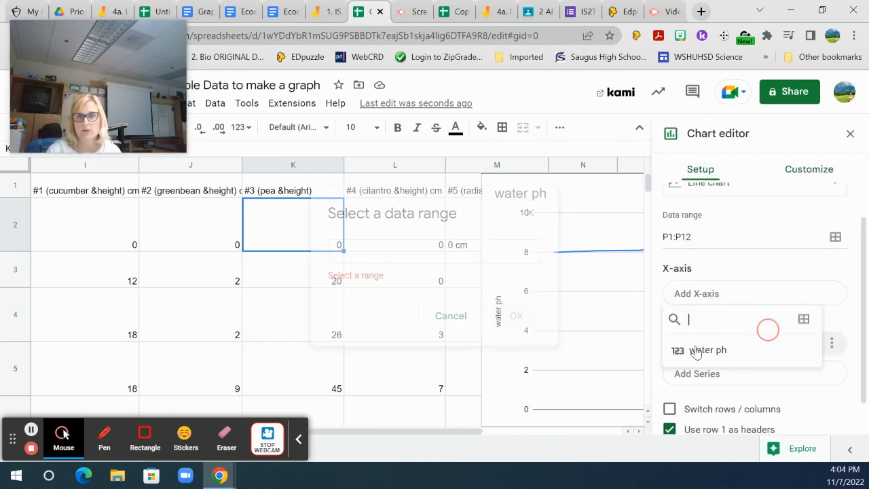
pyautogui.click(390, 252)
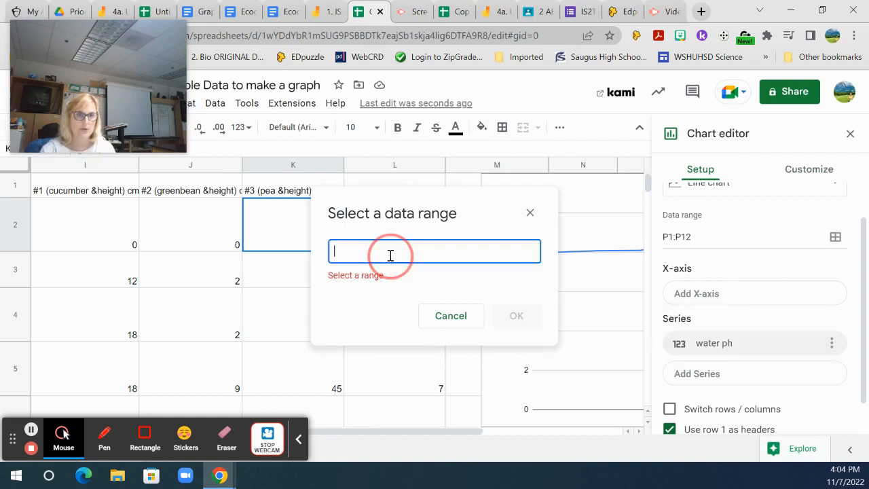
pyautogui.write('A')
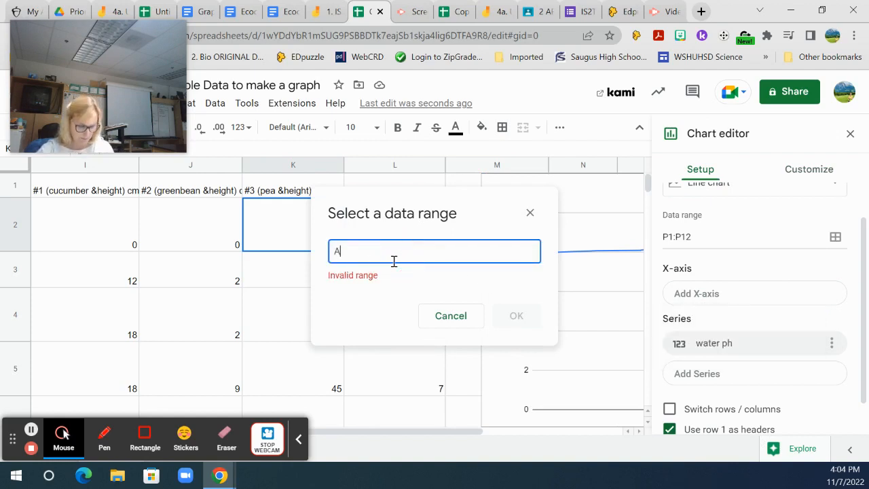
pyautogui.write('2')
pyautogui.press('BackSpace')
pyautogui.write('2')
pyautogui.press('BackSpace')
pyautogui.write('5:A12')
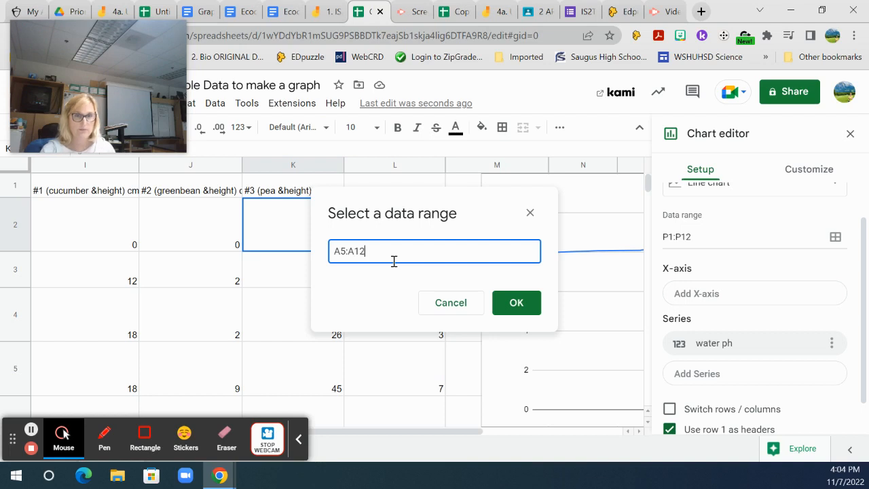
pyautogui.click(516, 304)
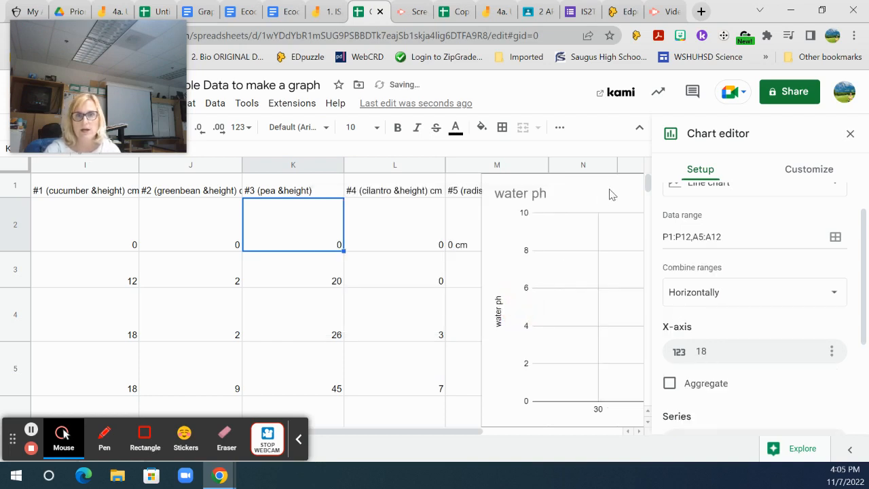
# Step: Review the water ph chart's data setup and move the chart back toward columns K to N
pyautogui.scroll(1, 740, 348)
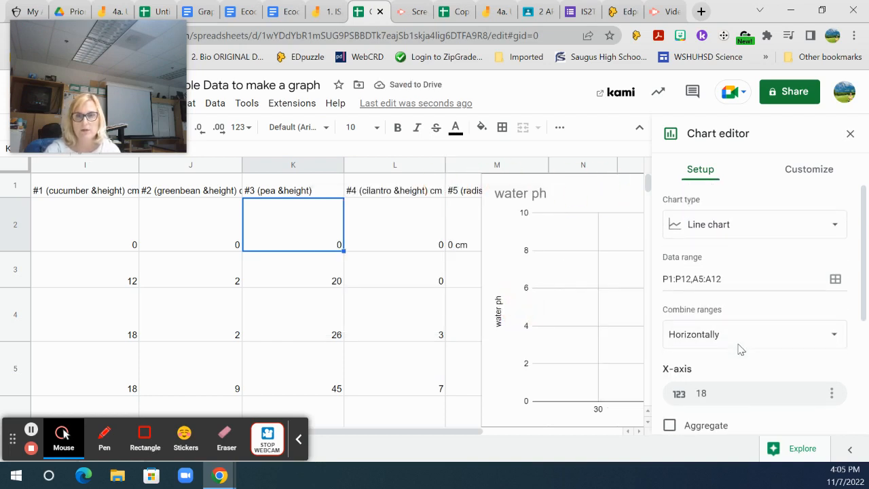
pyautogui.scroll(-4, 740, 348)
pyautogui.scroll(3, 740, 347)
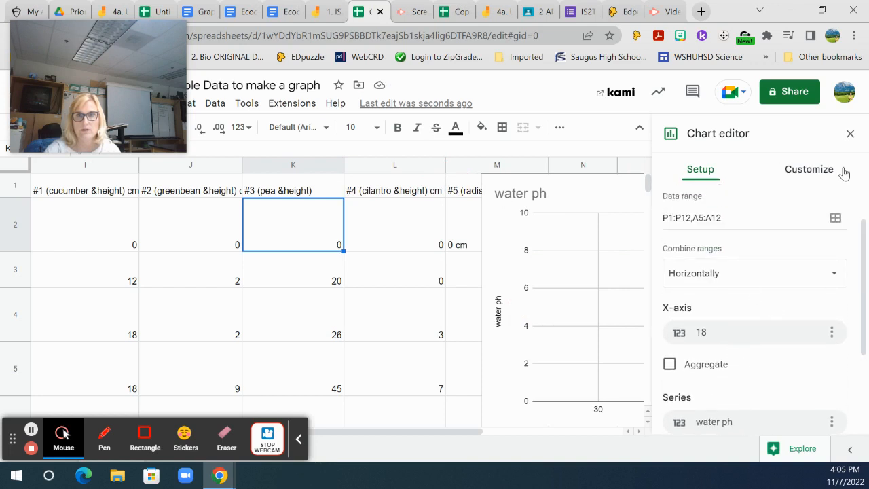
pyautogui.click(851, 139)
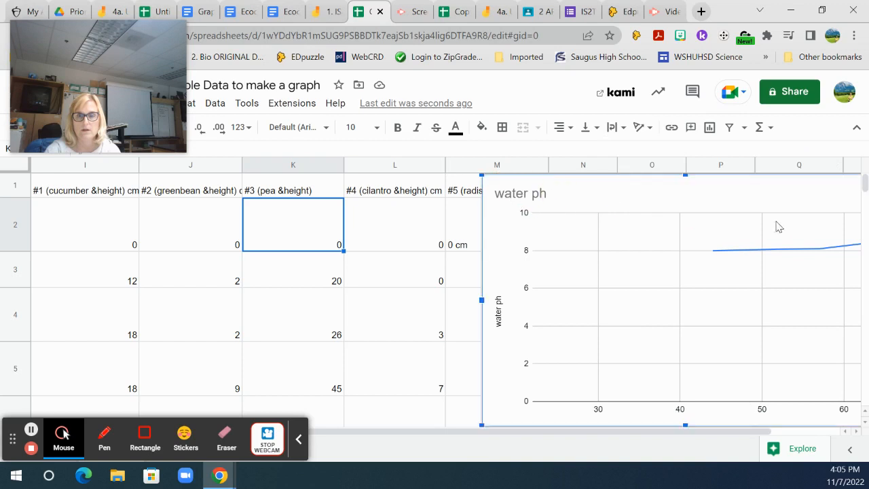
pyautogui.moveTo(776, 227); pyautogui.dragTo(534, 183)
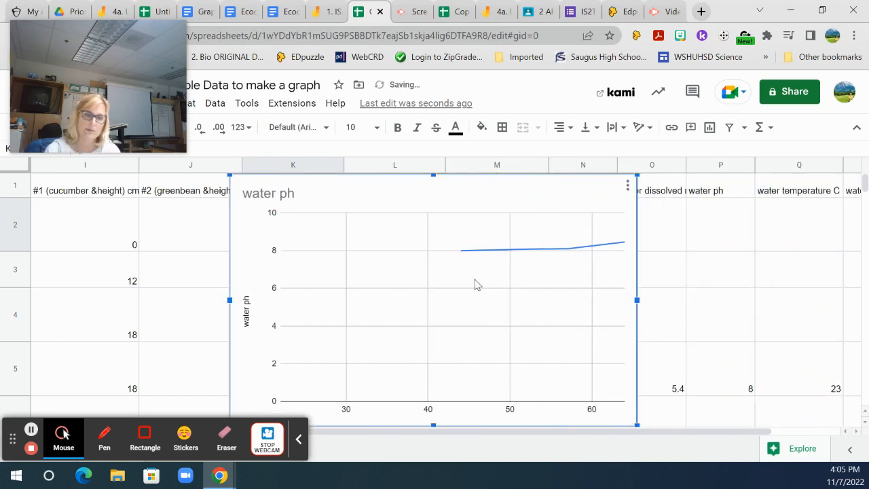
pyautogui.doubleClick(396, 305)
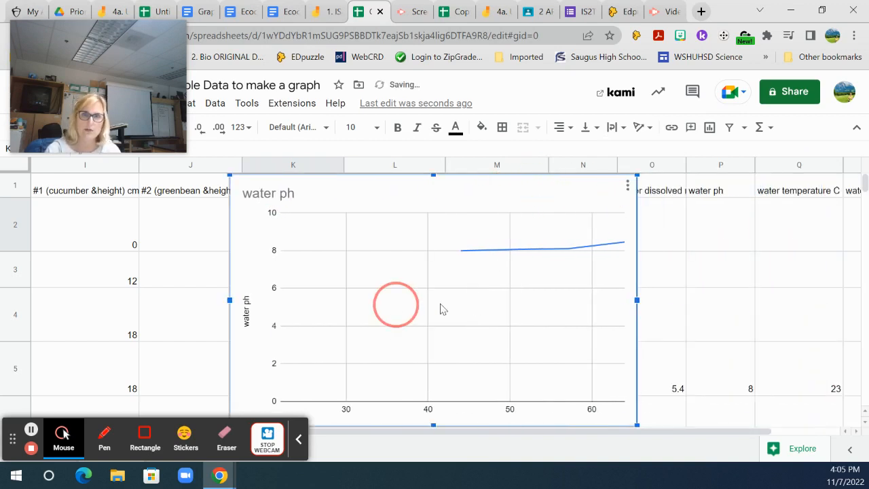
pyautogui.scroll(1, 713, 333)
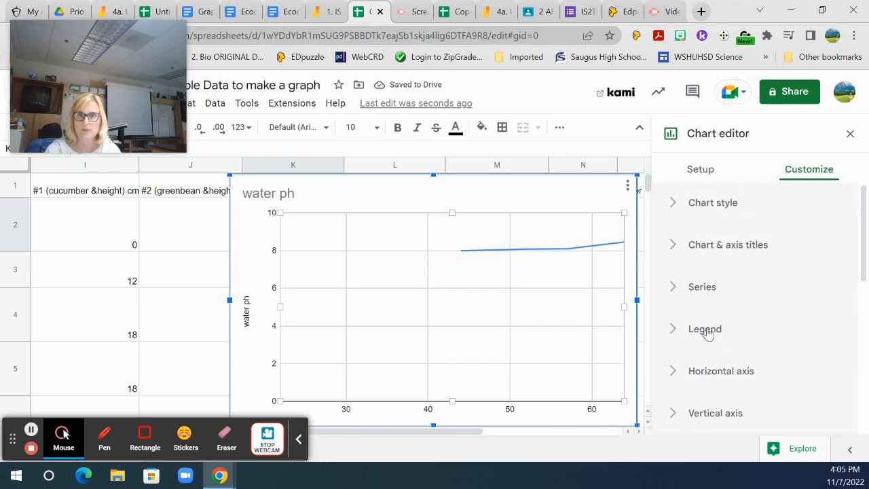
pyautogui.click(713, 178)
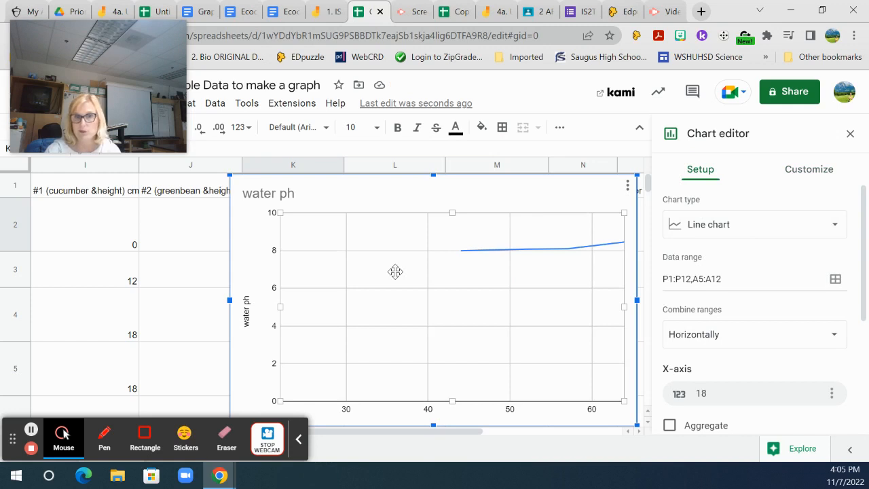
# Step: Delete the water ph chart's title and remove the whole chart from the sheet
pyautogui.click(250, 243)
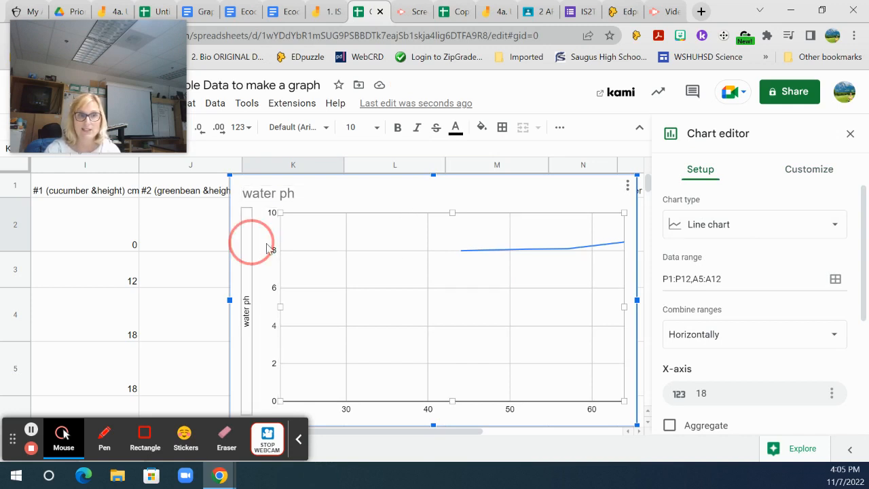
pyautogui.click(410, 195)
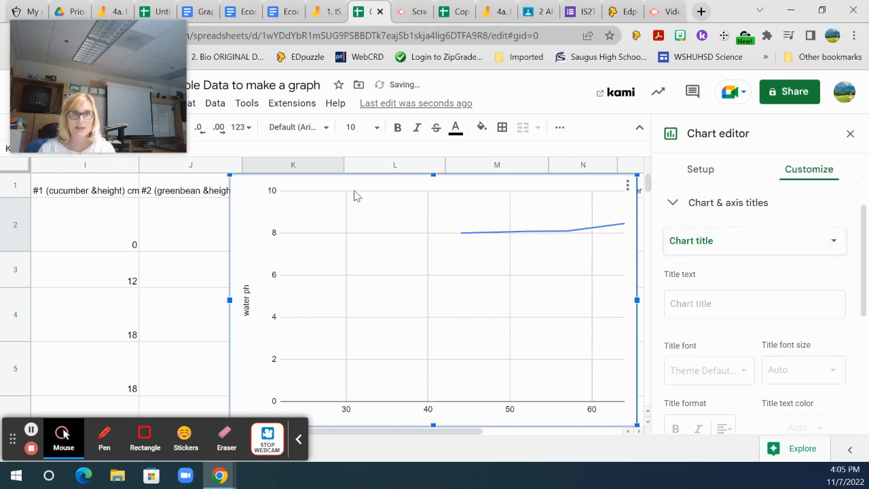
pyautogui.click(310, 183)
pyautogui.press('Delete')
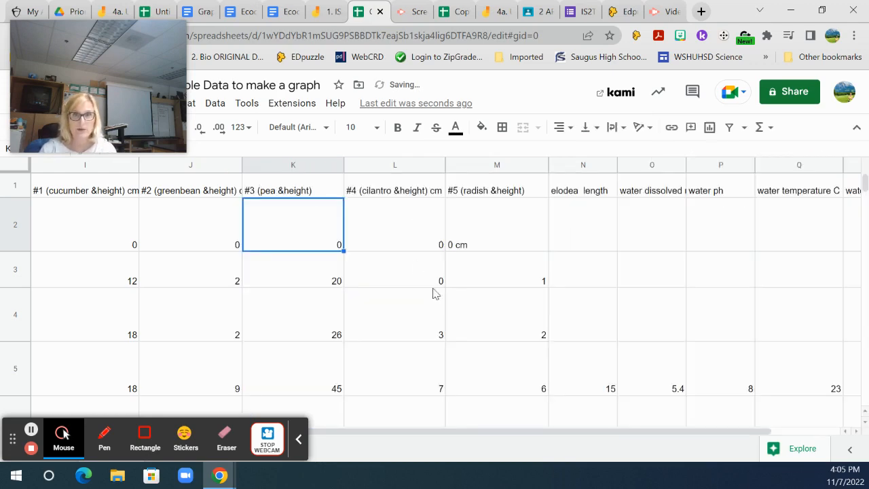
# Step: Insert a chart from the whole water ph column (column P)
pyautogui.moveTo(650, 432); pyautogui.dragTo(398, 452)
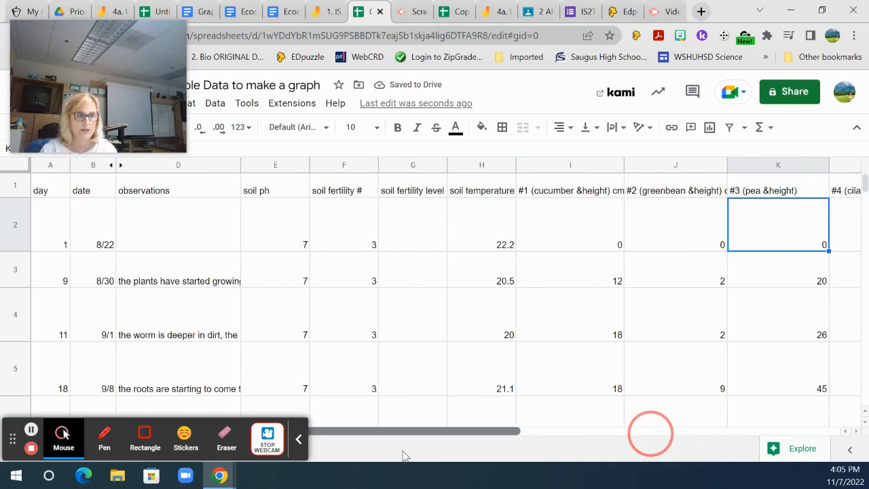
pyautogui.moveTo(284, 459); pyautogui.dragTo(706, 462)
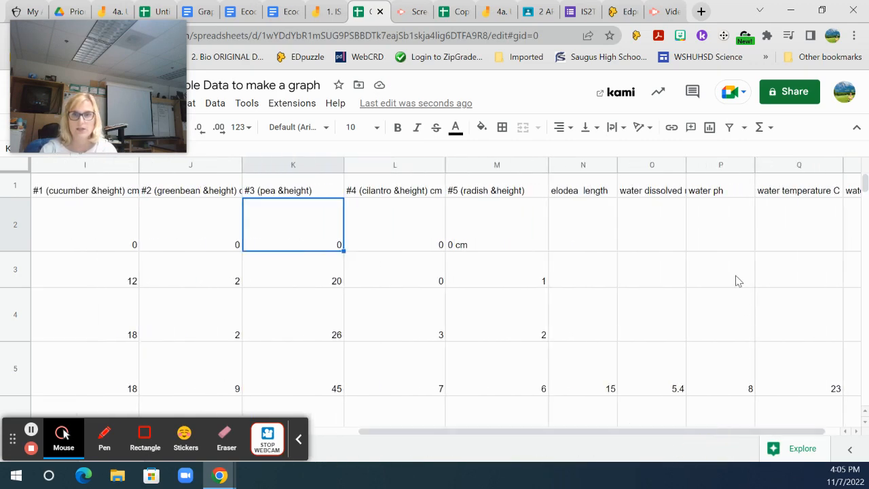
pyautogui.click(713, 160)
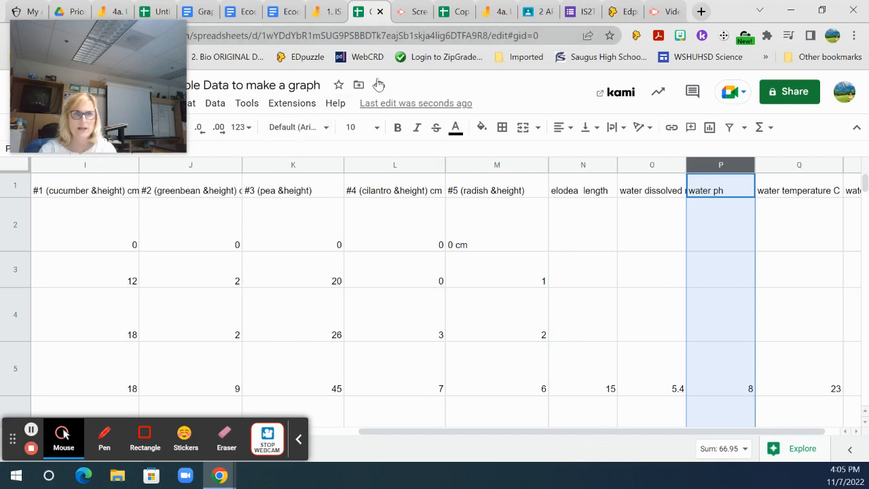
pyautogui.moveTo(132, 33); pyautogui.dragTo(0, 121)
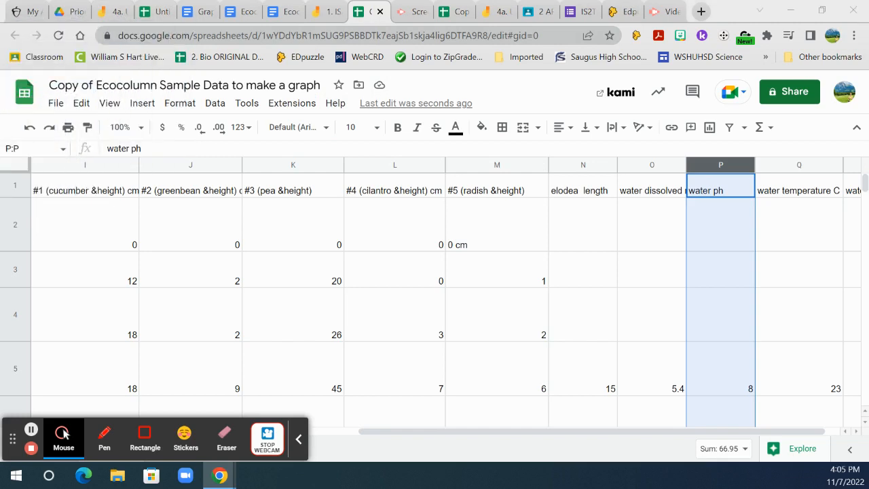
pyautogui.click(142, 104)
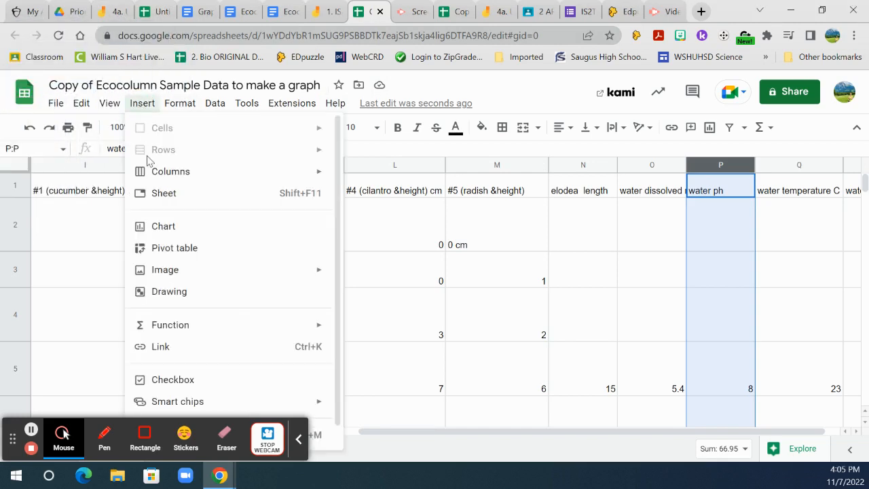
pyautogui.click(175, 227)
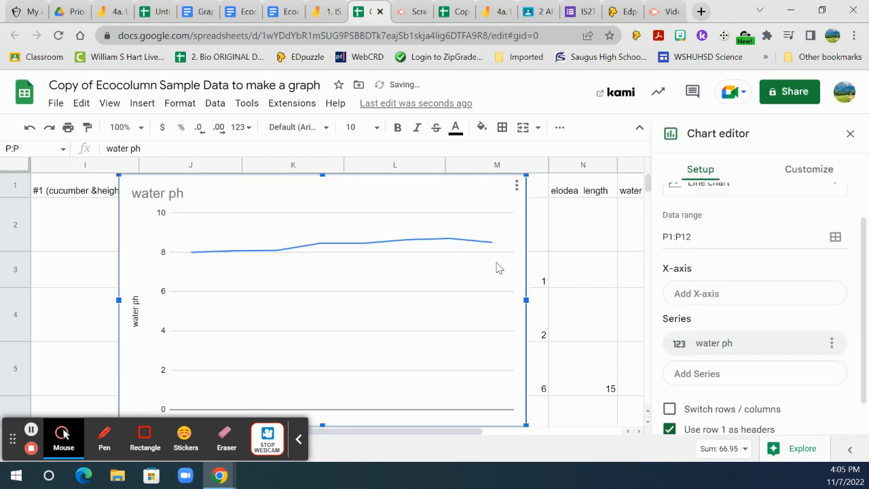
# Step: Add A2:A12 as the X-axis data range of the water ph chart
pyautogui.click(702, 297)
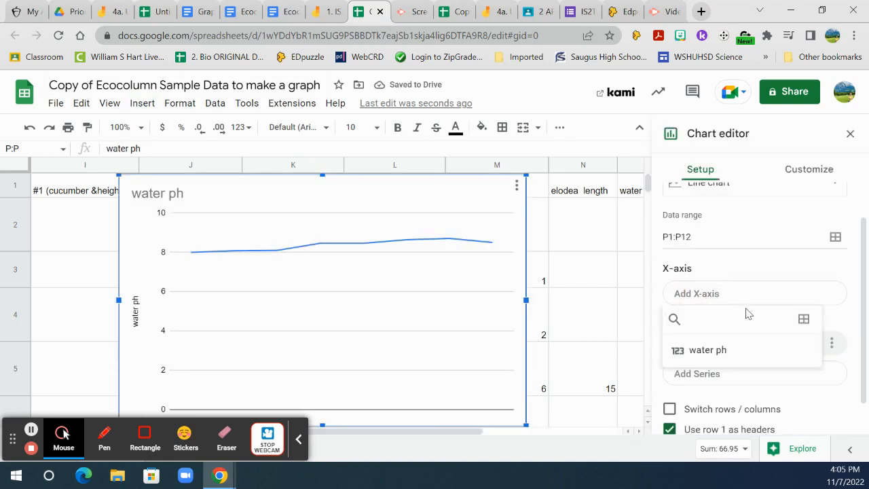
pyautogui.click(803, 319)
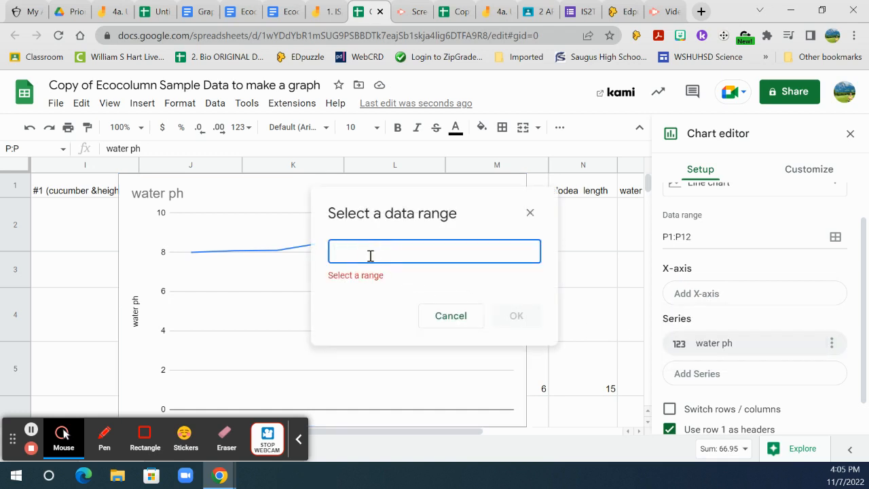
pyautogui.write('A2:A12')
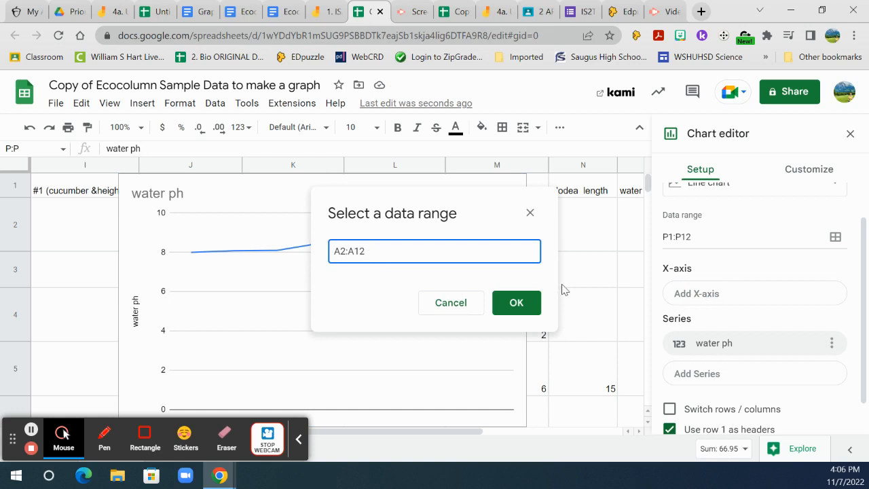
pyautogui.click(510, 302)
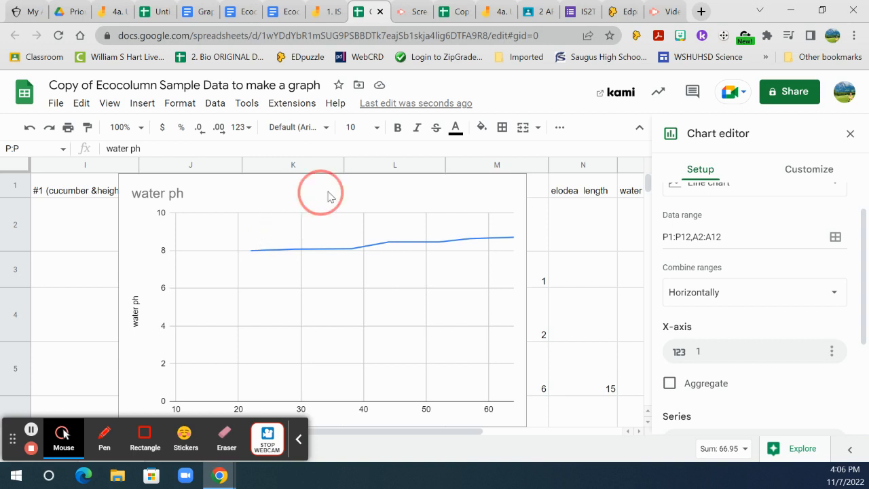
# Step: Examine the water ph chart's title, vertical axis title and the available chart and axis title options
pyautogui.click(289, 221)
pyautogui.click(153, 197)
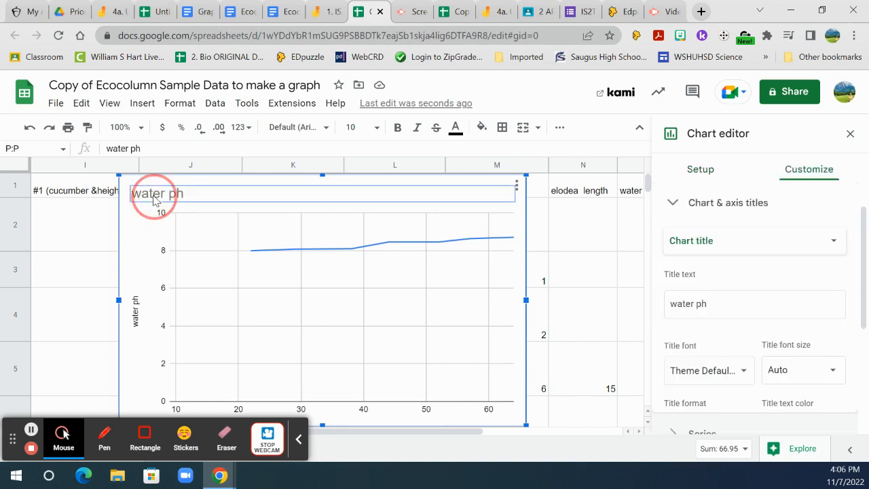
pyautogui.click(138, 313)
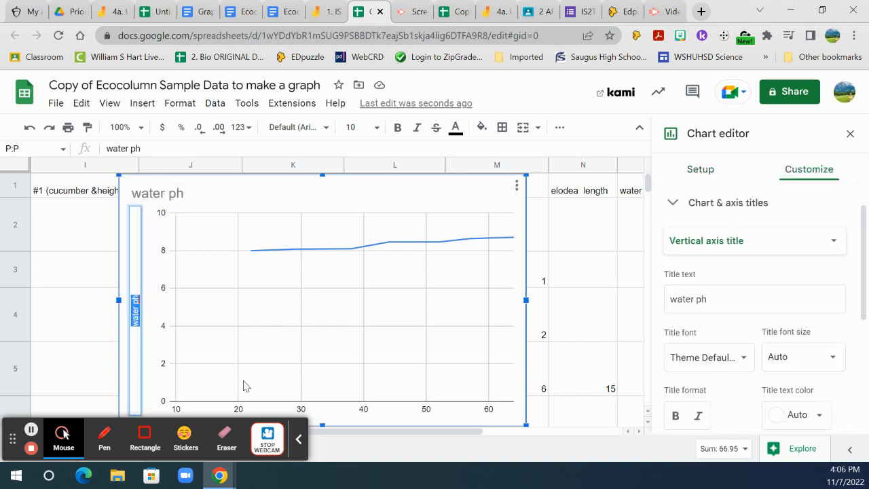
pyautogui.click(355, 421)
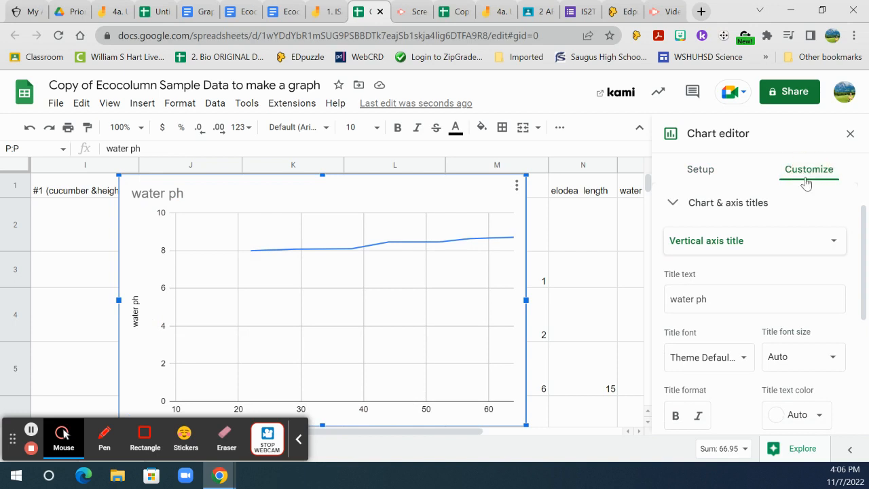
pyautogui.click(754, 250)
pyautogui.click(754, 250)
pyautogui.click(778, 250)
pyautogui.click(778, 251)
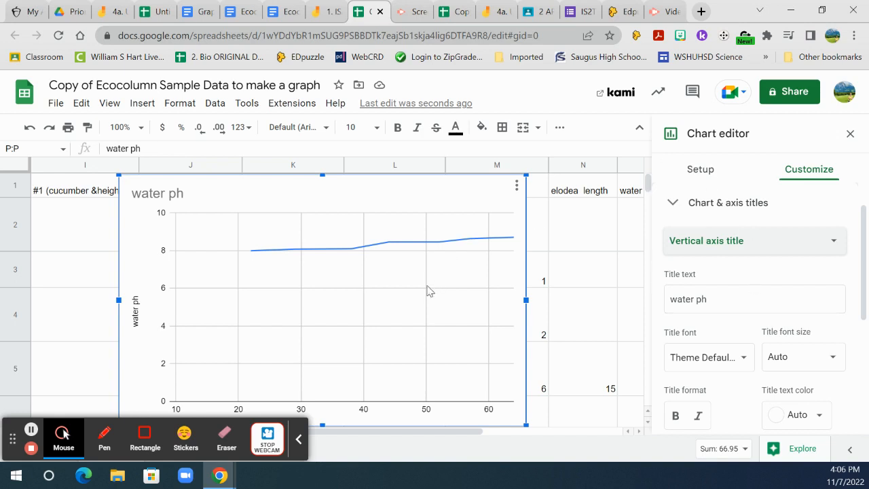
# Step: Switch to the "Copy of Ecocolumn data that needs fixing" spreadsheet and insert one column before the Day/Date column
pyautogui.click(447, 15)
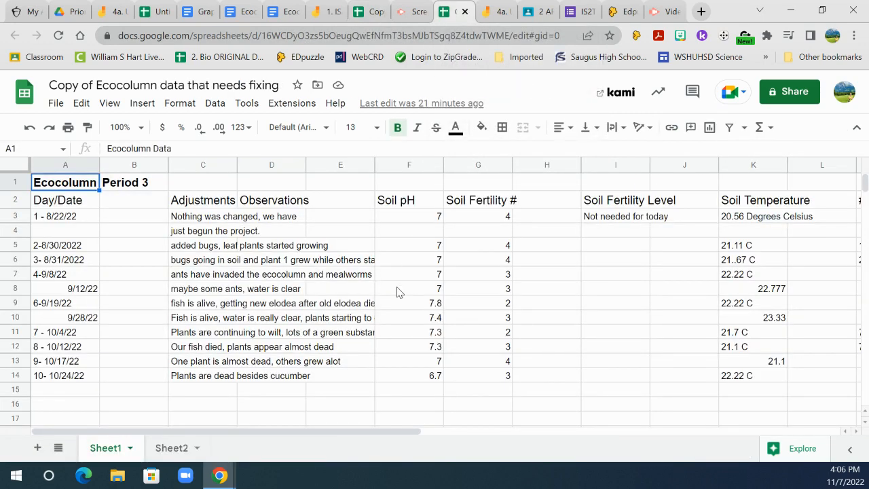
pyautogui.click(63, 206)
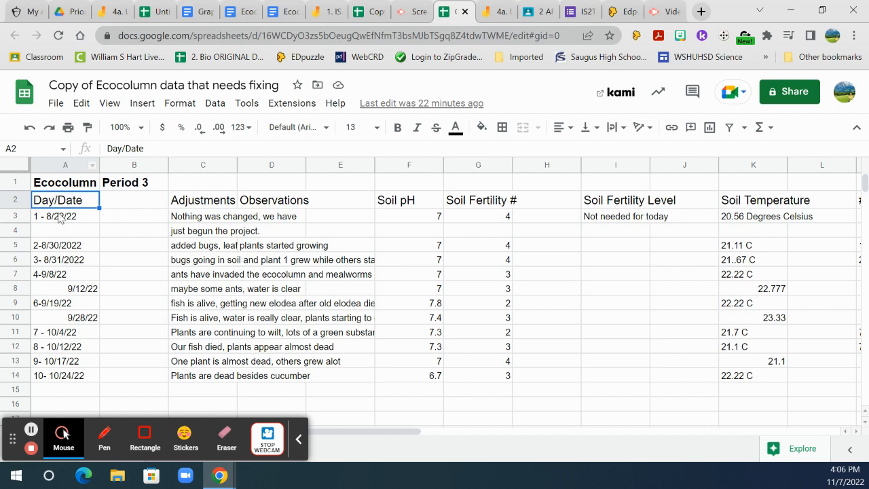
pyautogui.click(49, 163)
pyautogui.rightClick(48, 160)
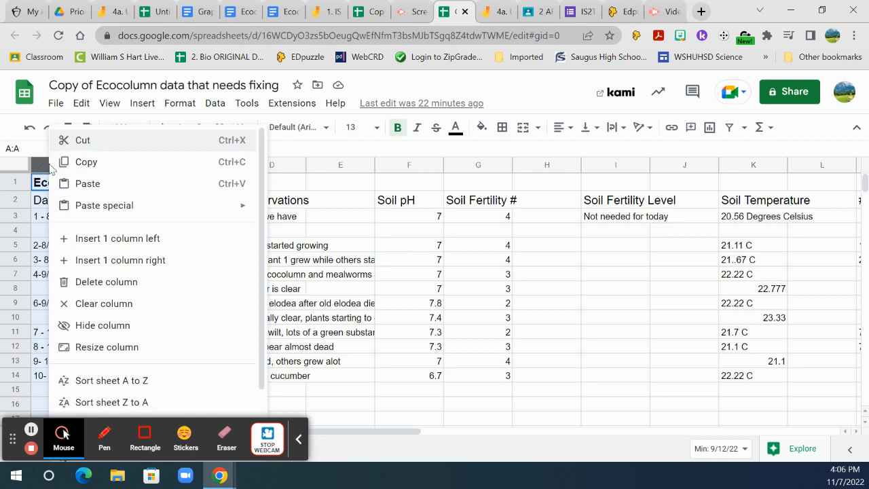
pyautogui.click(319, 260)
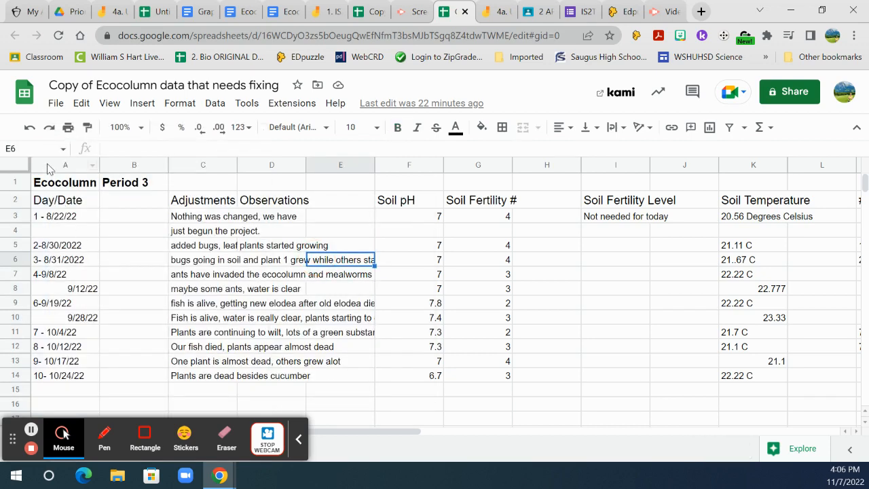
pyautogui.click(48, 166)
pyautogui.rightClick(48, 162)
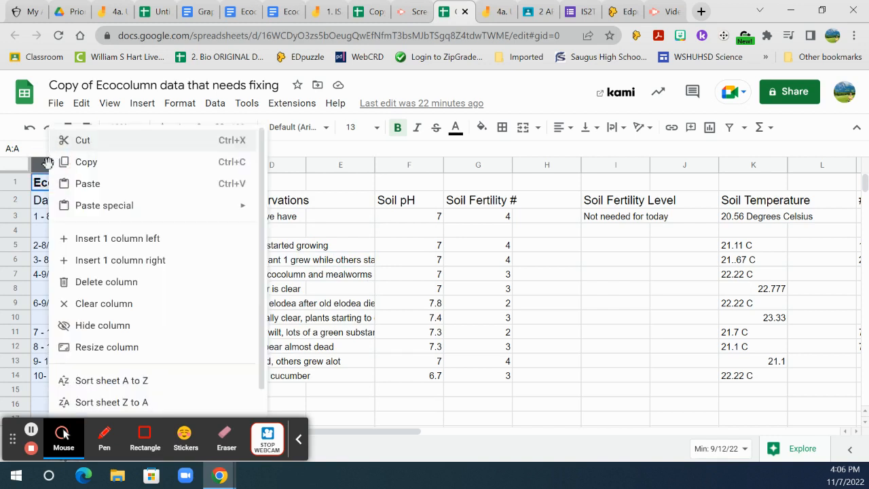
pyautogui.click(141, 103)
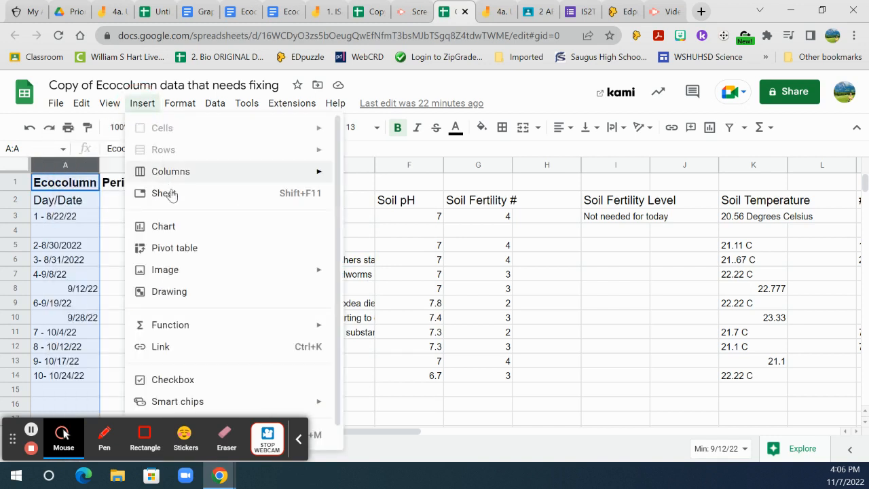
pyautogui.moveTo(188, 176)
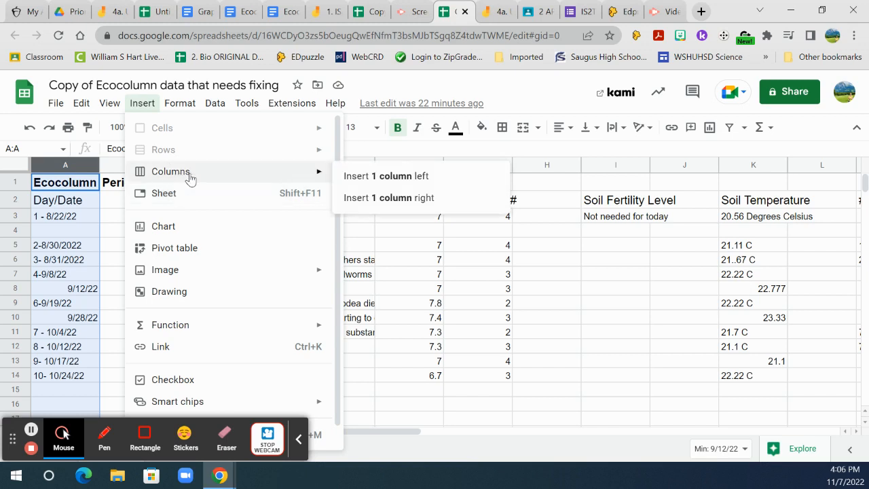
pyautogui.click(401, 178)
# Step: Enter the header "Day" in cell A2 of the new empty column
pyautogui.click(58, 187)
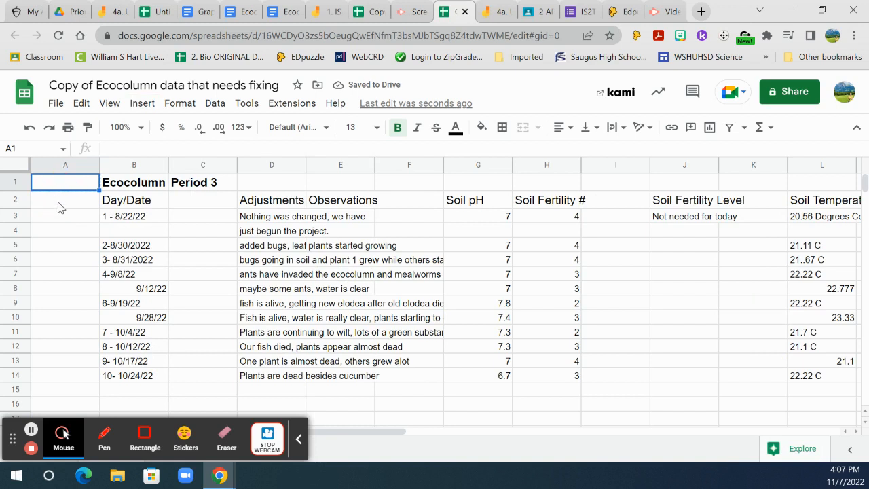
pyautogui.press('Down')
pyautogui.write('Day')
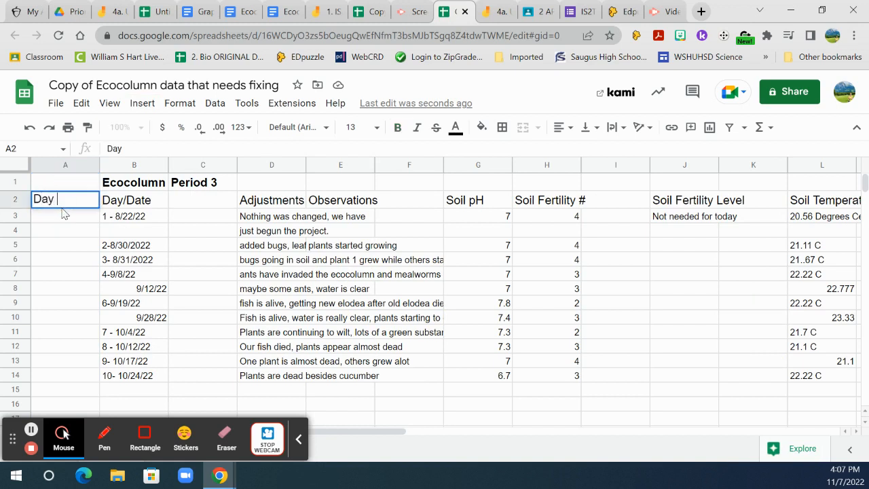
pyautogui.press('Return')
# Step: Enter 1 in A3 as the day number for the 8/22/22 row
pyautogui.click(15, 216)
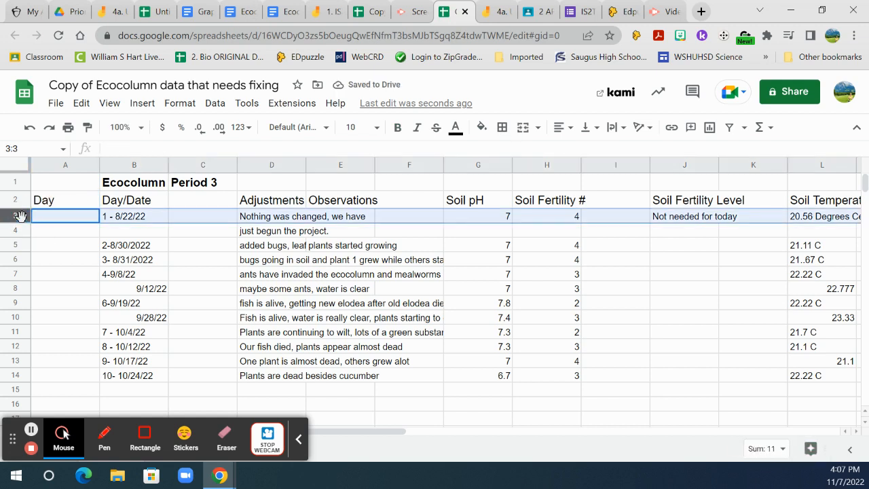
pyautogui.click(16, 375)
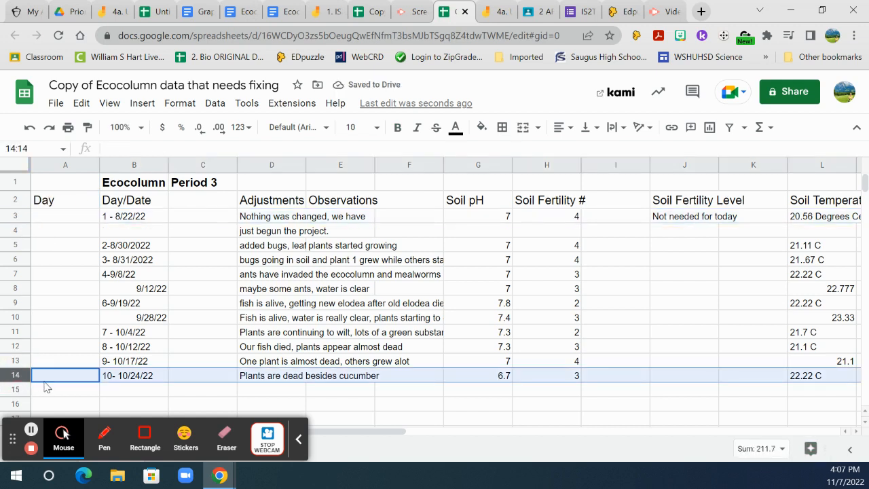
pyautogui.click(66, 217)
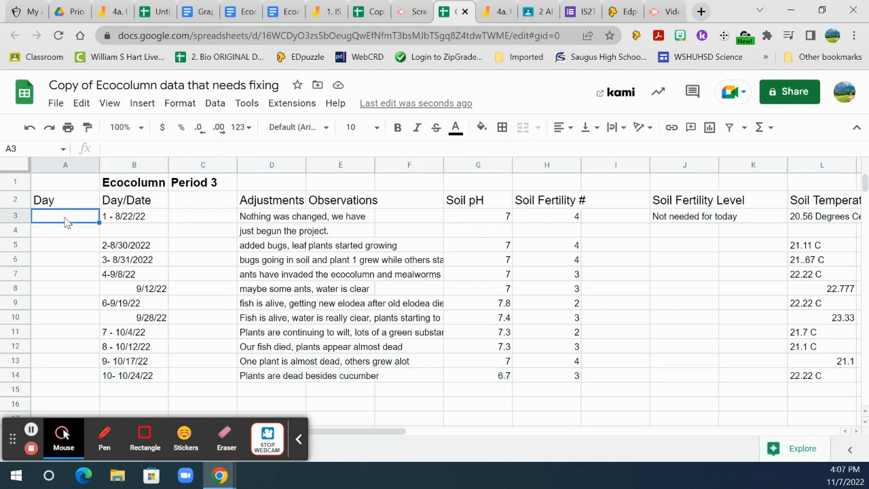
pyautogui.write('1')
pyautogui.press('Return')
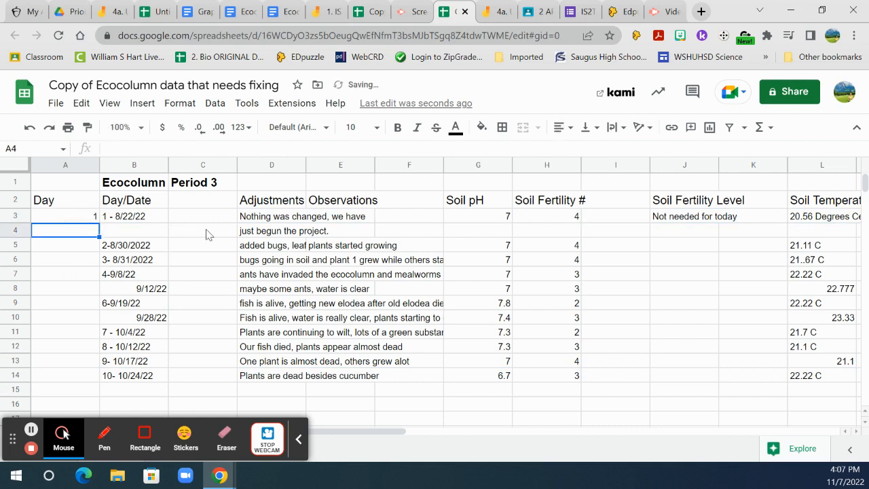
# Step: Delete row 4, which holds only the leftover observation text "just begun the project."
pyautogui.click(262, 233)
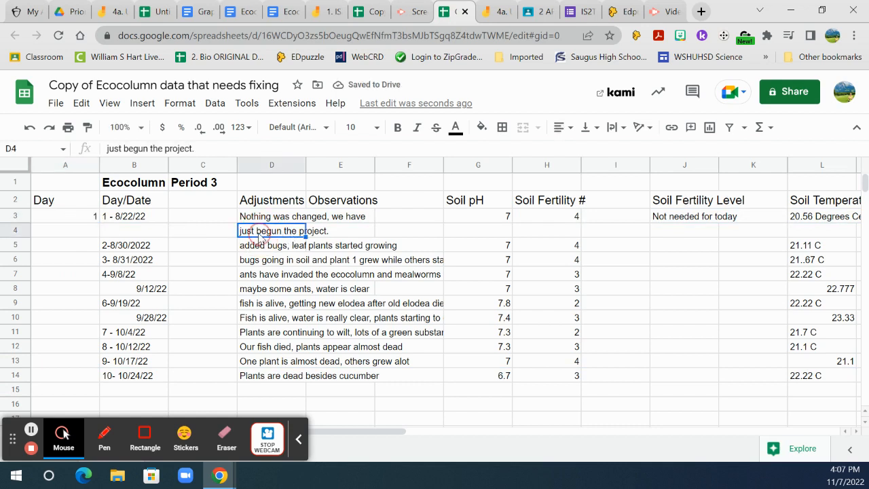
pyautogui.click(19, 231)
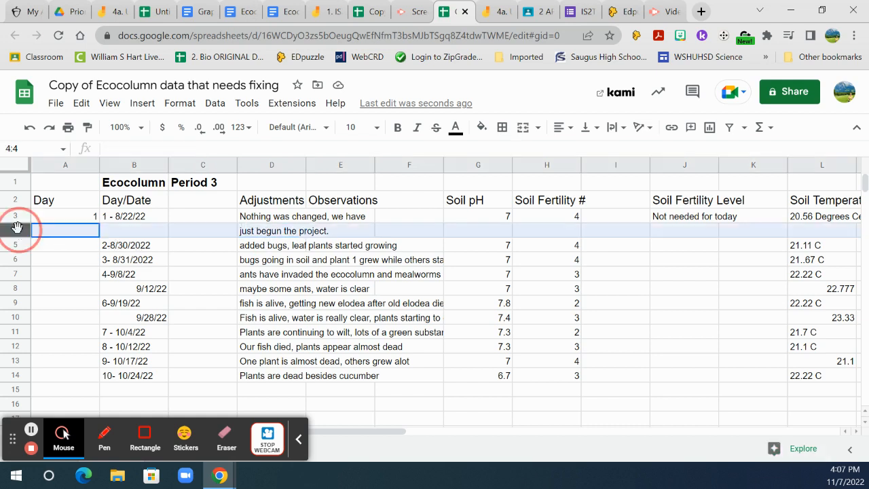
pyautogui.rightClick(17, 230)
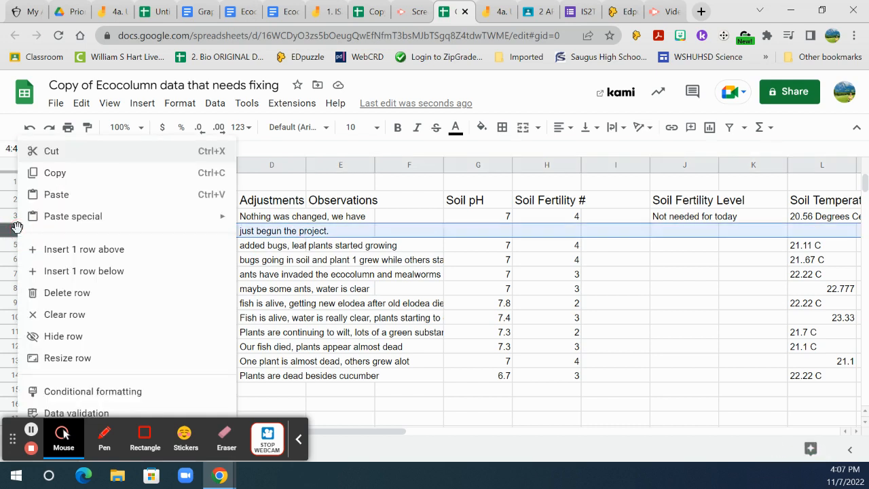
pyautogui.click(81, 293)
# Step: Enter 2 in A4 and 3 in A5 as the day numbers for the 8/30/2022 and 8/31/2022 rows
pyautogui.click(80, 231)
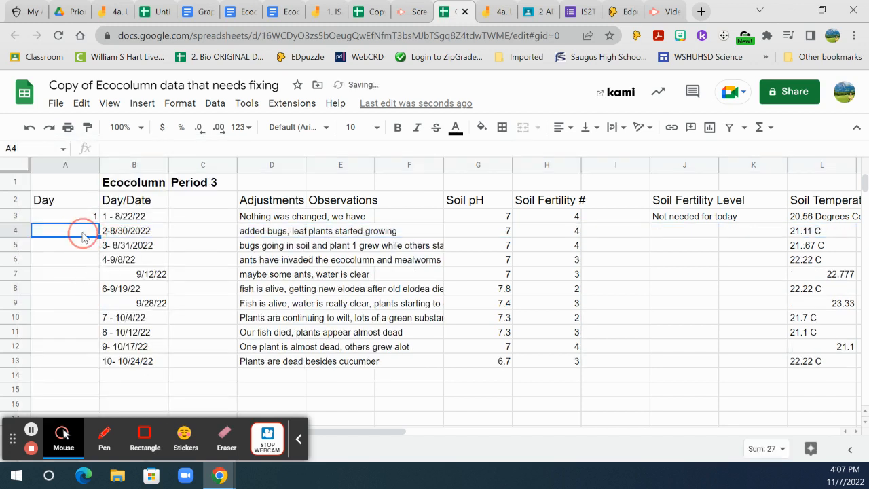
pyautogui.write('2')
pyautogui.press('Return')
pyautogui.write('3')
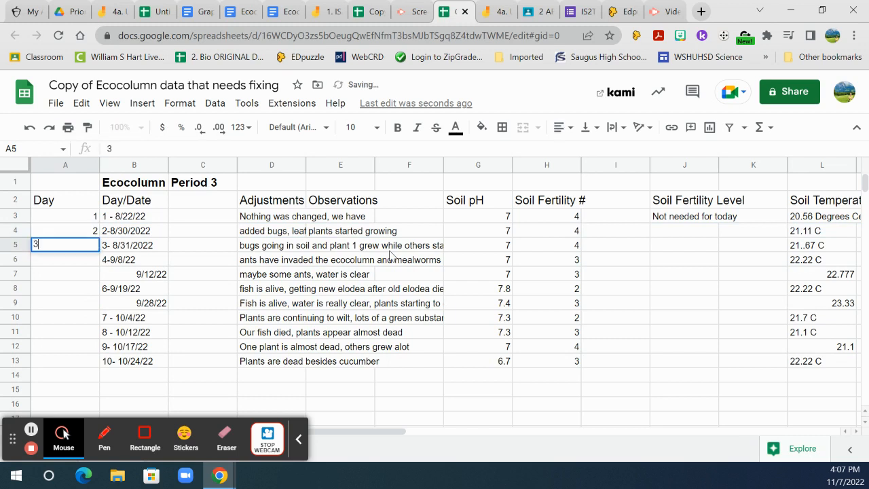
pyautogui.press('Return')
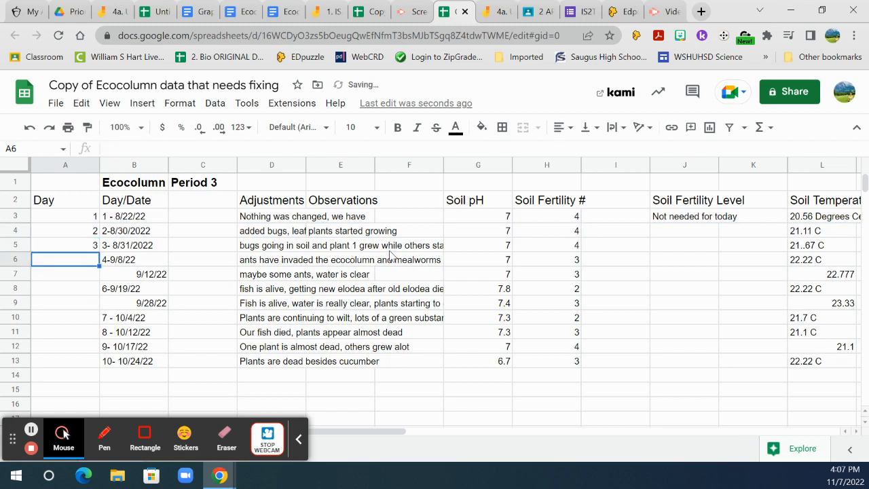
# Step: Change the day number in A4 for the 8/30/2022 row to 9
pyautogui.click(87, 216)
pyautogui.click(88, 232)
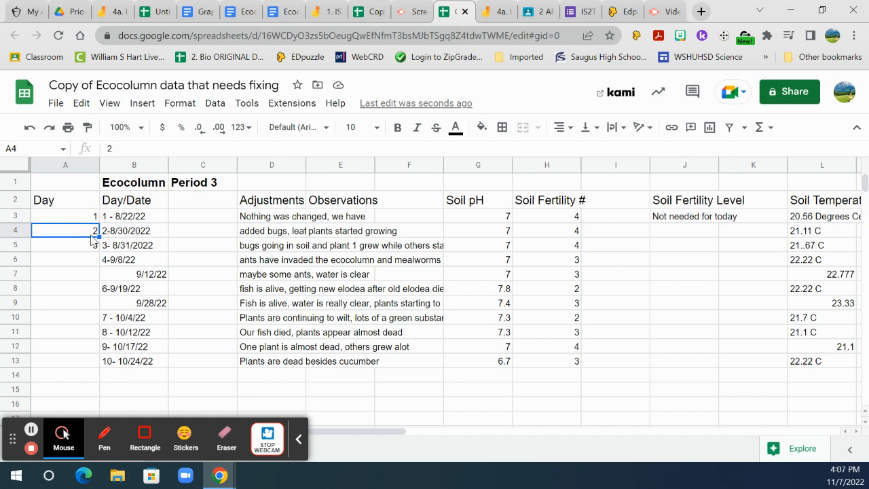
pyautogui.write('9')
pyautogui.press('Return')
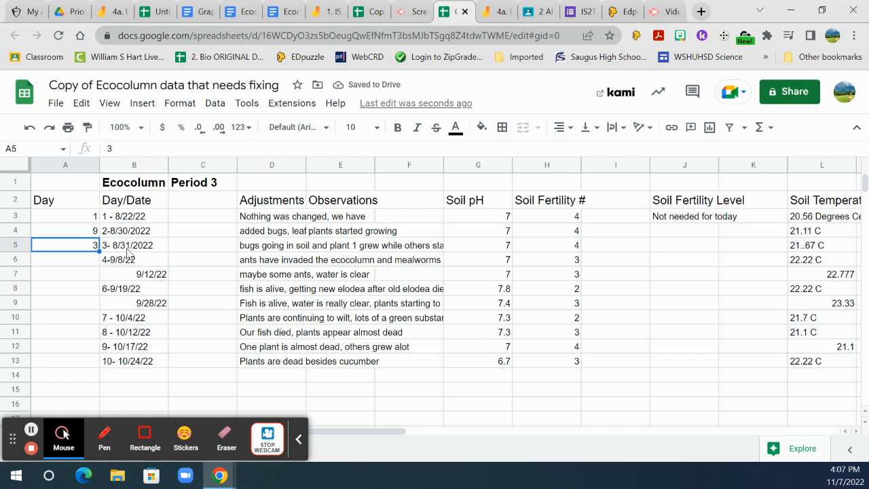
# Step: Change the day number in A5 for the 8/31/2022 row to 10
pyautogui.write('10')
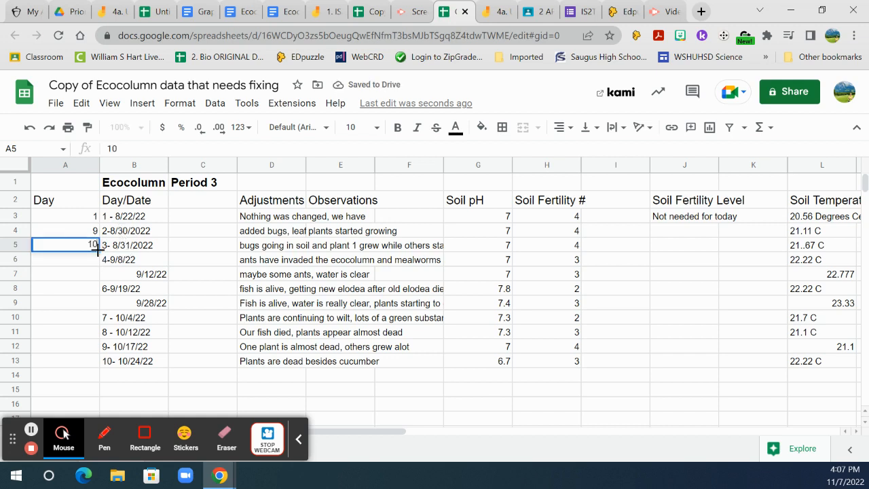
pyautogui.press('Return')
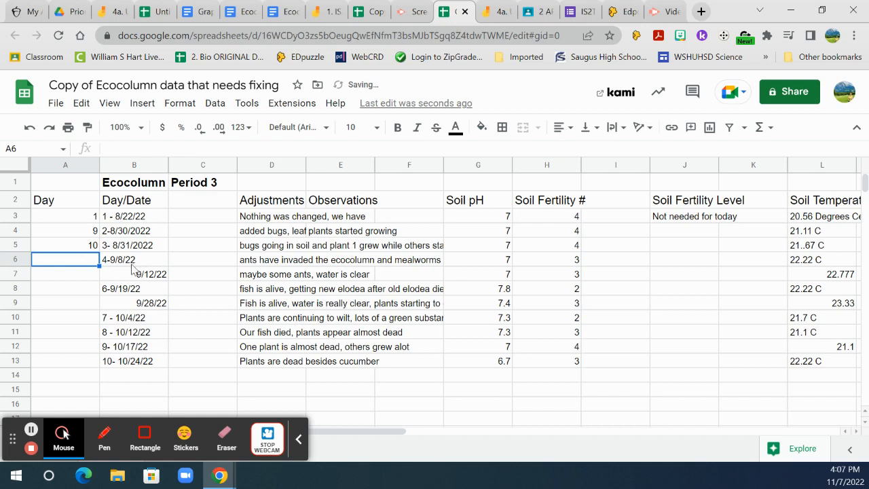
pyautogui.click(127, 261)
pyautogui.click(92, 245)
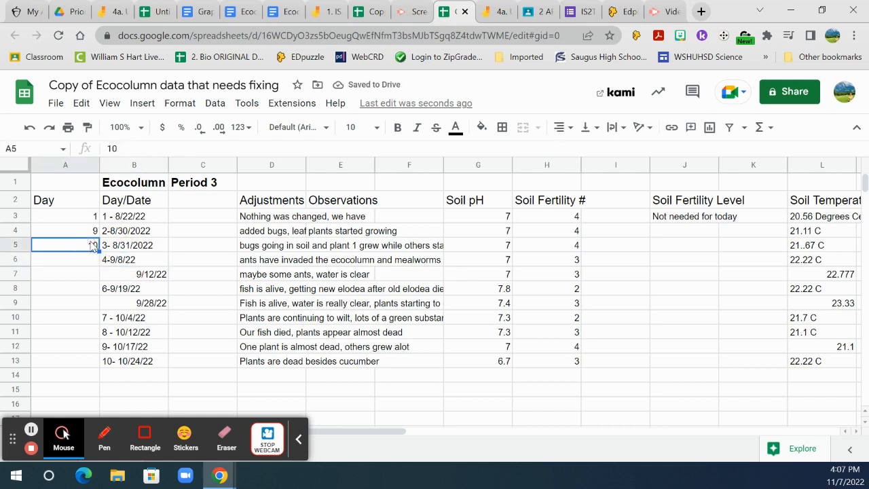
pyautogui.click(92, 261)
pyautogui.click(87, 275)
pyautogui.click(87, 303)
pyautogui.click(78, 347)
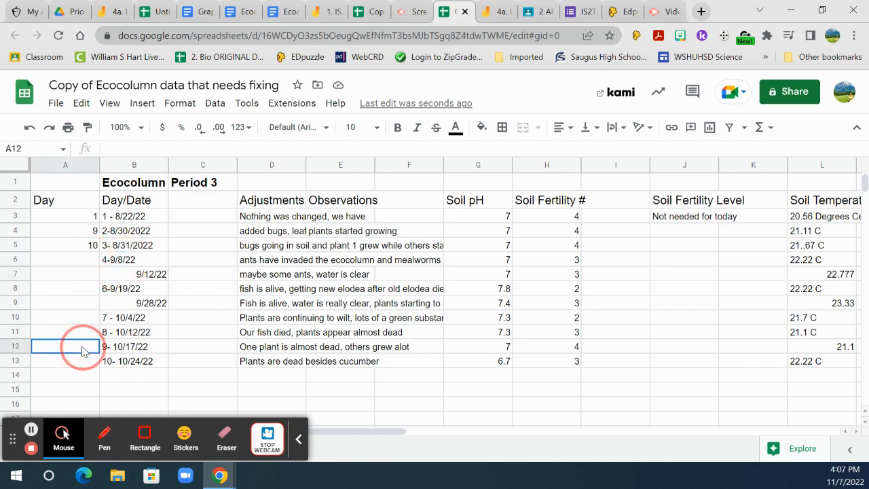
pyautogui.click(81, 363)
pyautogui.click(141, 388)
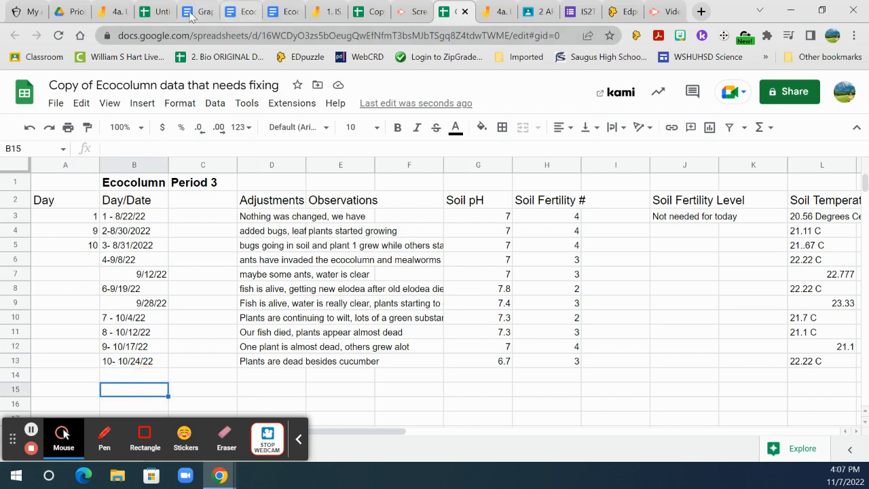
# Step: Examine the day numbers beside the dates in the sample data spreadsheet, from the 8/22 row through the 10/24 row
pyautogui.click(364, 9)
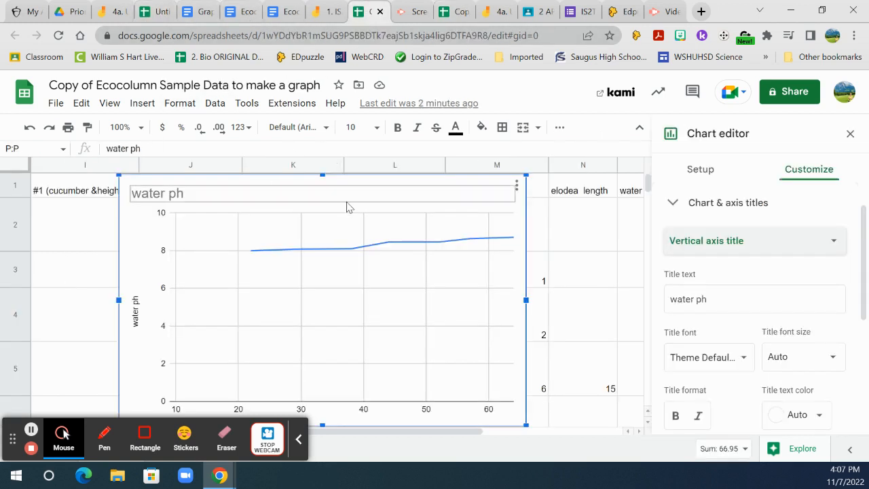
pyautogui.moveTo(363, 194); pyautogui.dragTo(563, 435)
pyautogui.moveTo(471, 431); pyautogui.dragTo(190, 436)
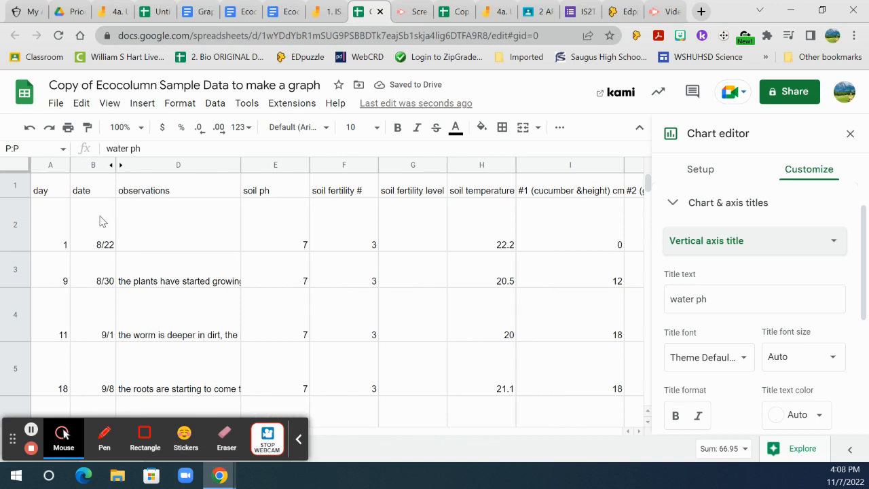
pyautogui.click(50, 225)
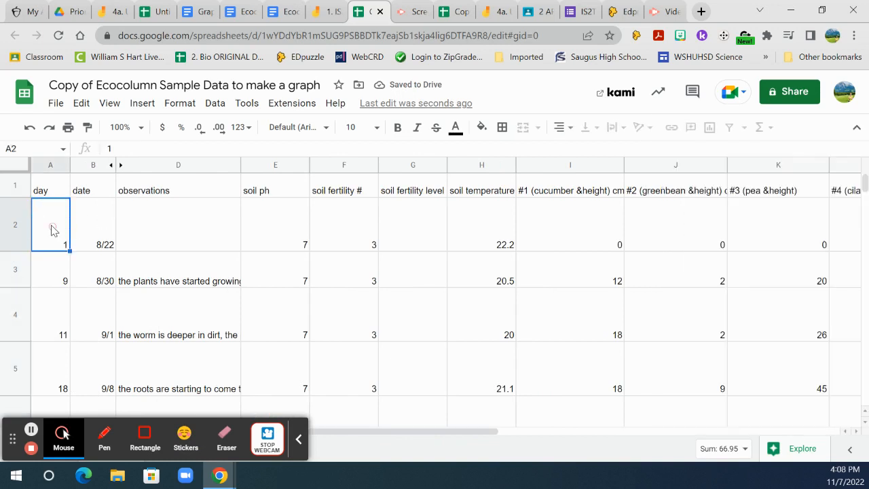
pyautogui.click(49, 275)
pyautogui.click(48, 337)
pyautogui.click(53, 378)
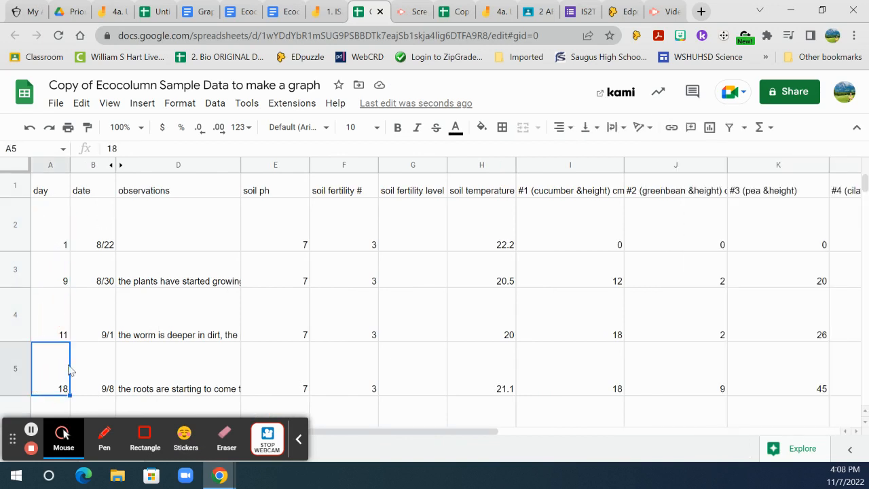
pyautogui.scroll(-2, 55, 370)
pyautogui.click(58, 346)
pyautogui.scroll(-3, 68, 349)
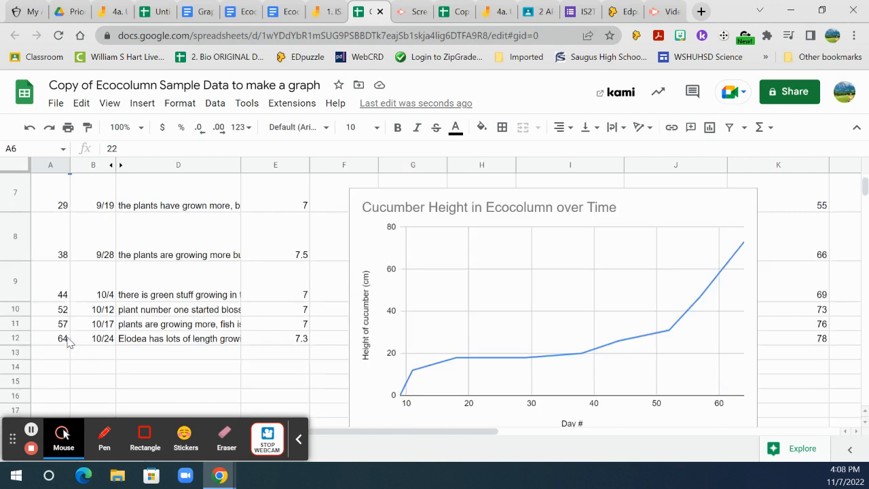
pyautogui.click(66, 338)
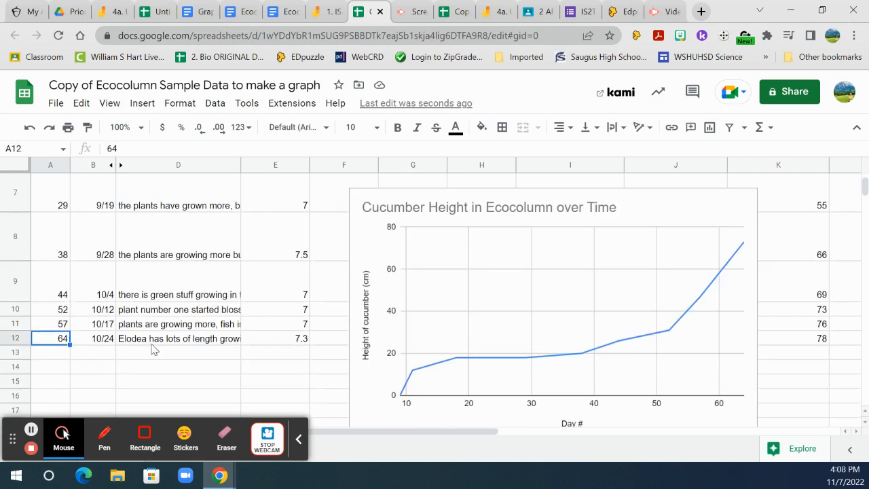
# Step: Return to the spreadsheet that needs fixing and change the L2 header to "Soil Temperature C"
pyautogui.click(454, 12)
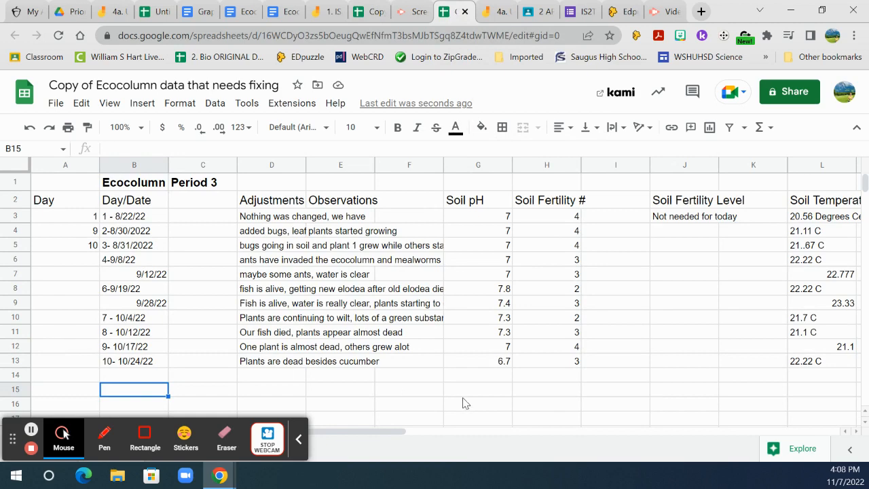
pyautogui.moveTo(397, 430); pyautogui.dragTo(597, 436)
pyautogui.click(404, 165)
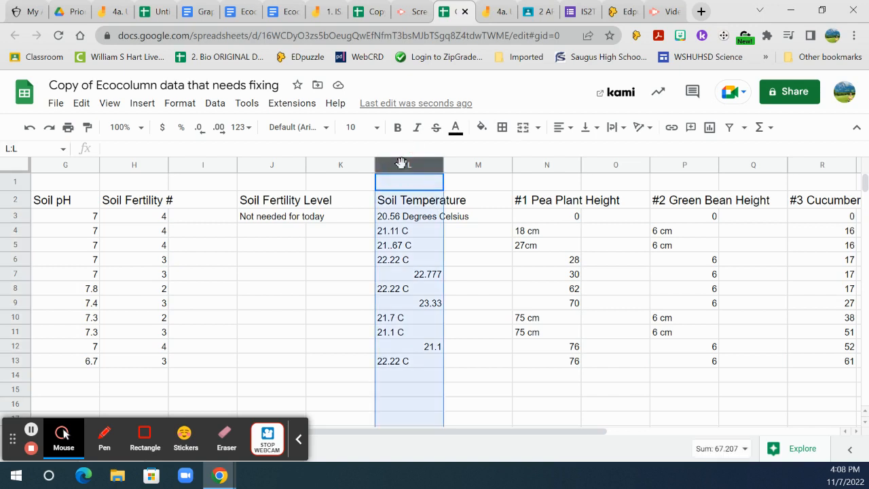
pyautogui.click(417, 204)
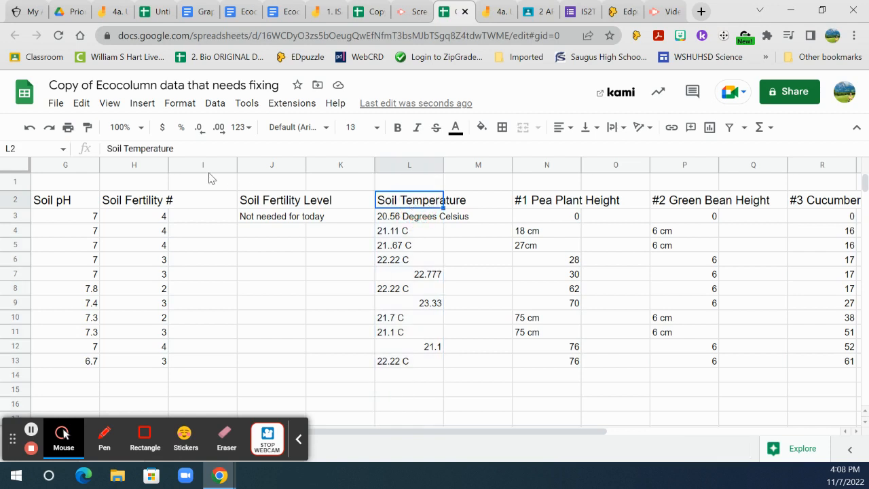
pyautogui.click(183, 148)
pyautogui.write('C')
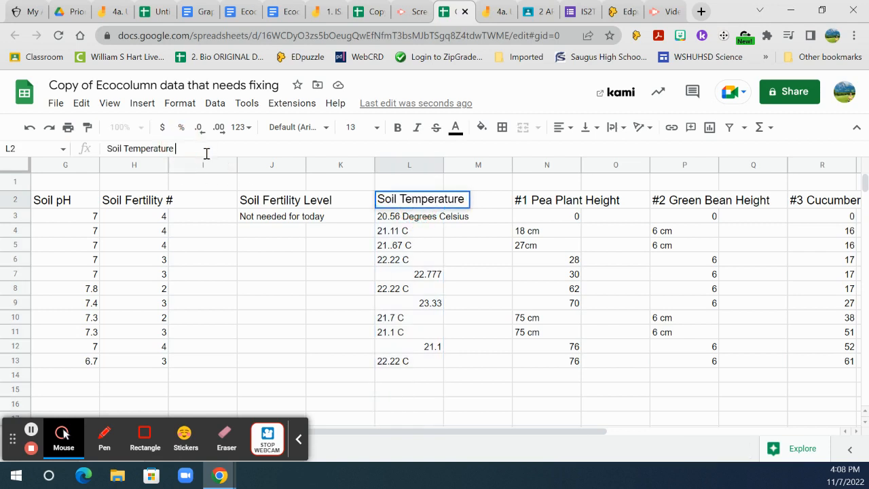
pyautogui.click(364, 231)
# Step: Remove the unit text from the soil temperatures in L3 and L4, leaving only 20.56 and 21.11
pyautogui.click(418, 216)
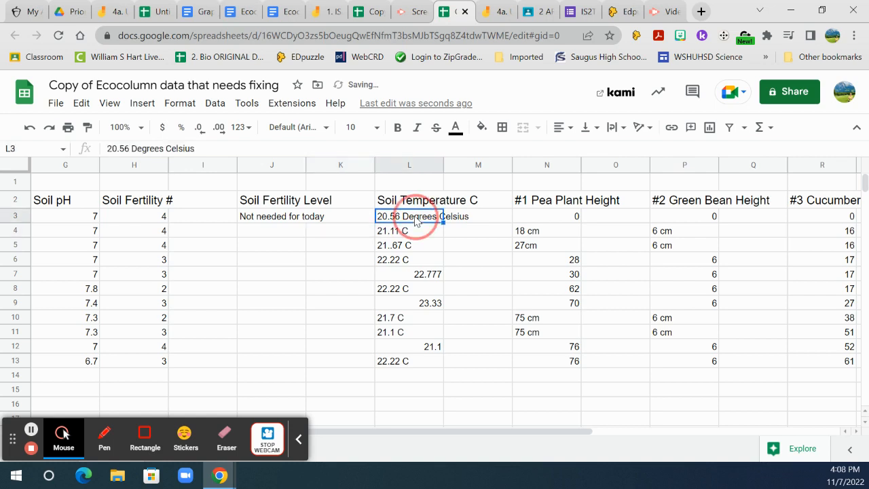
pyautogui.click(188, 150)
pyautogui.moveTo(199, 148); pyautogui.dragTo(131, 148)
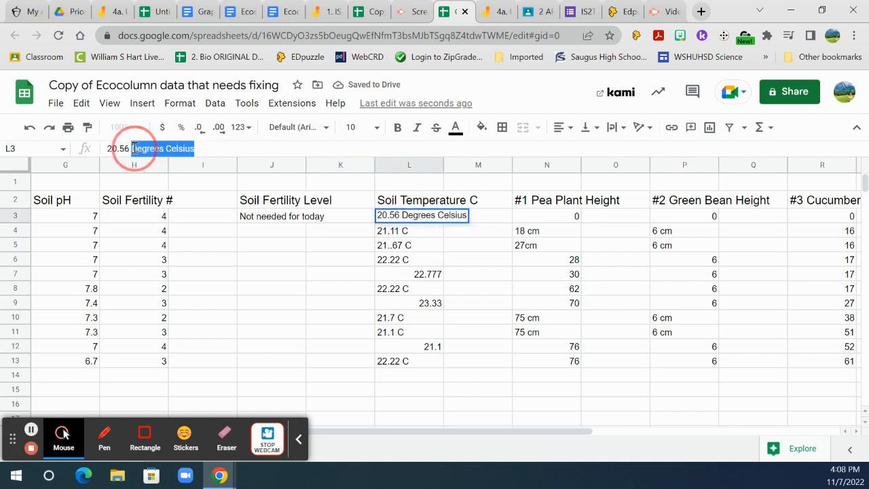
pyautogui.press('BackSpace')
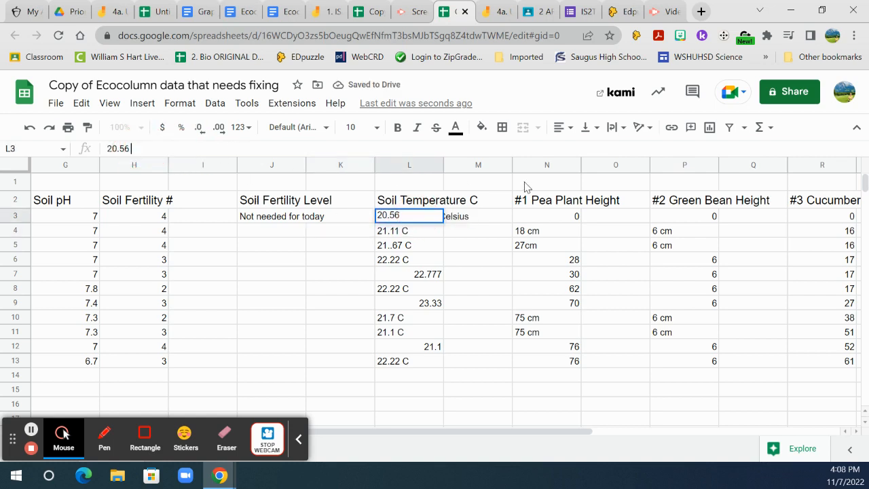
pyautogui.click(490, 260)
pyautogui.click(418, 232)
pyautogui.click(135, 148)
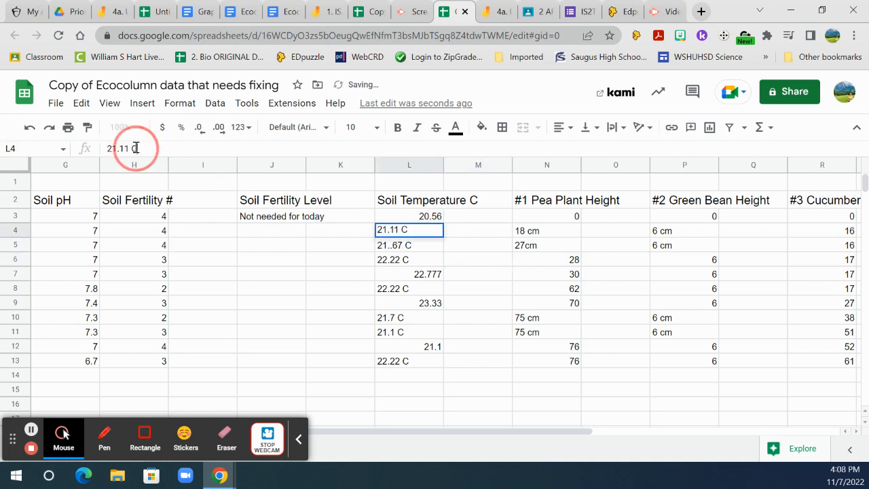
pyautogui.press('BackSpace')
pyautogui.press('BackSpace')
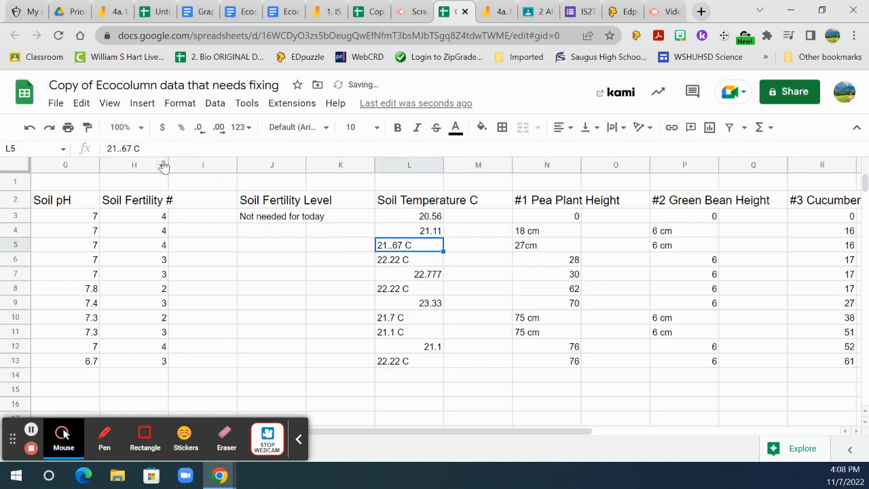
# Step: Correct the soil temperature in L5 to 21.67 by removing the C unit and the extra decimal point
pyautogui.click(140, 148)
pyautogui.press('BackSpace')
pyautogui.press('BackSpace')
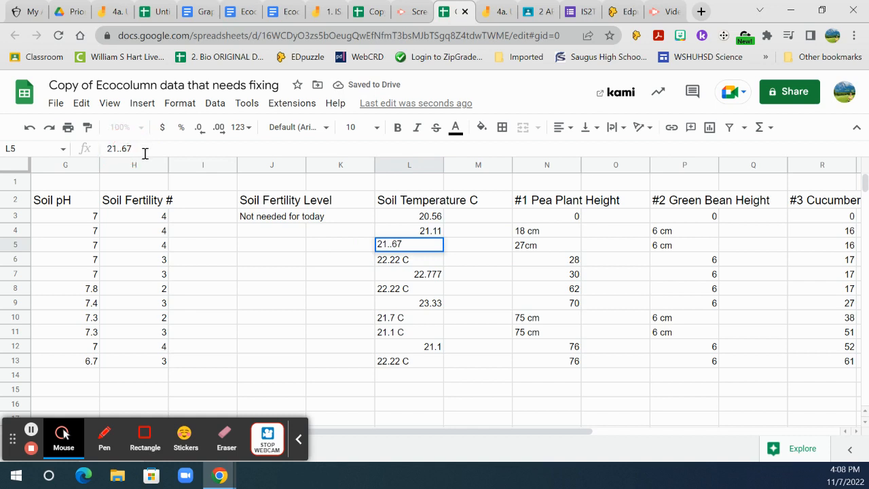
pyautogui.press('Left')
pyautogui.press('Left')
pyautogui.press('BackSpace')
pyautogui.press('Return')
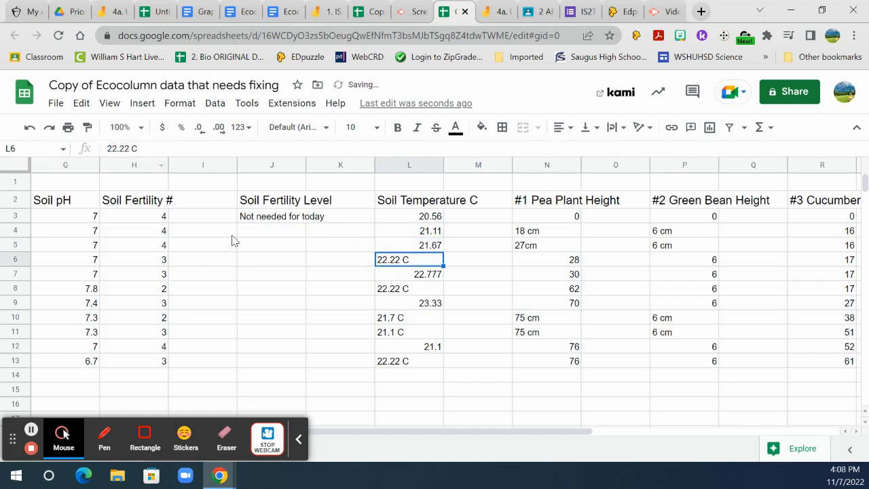
# Step: Remove the C unit from the soil temperatures in L6 and L8, leaving only 22.22 in each
pyautogui.click(143, 149)
pyautogui.press('BackSpace')
pyautogui.press('BackSpace')
pyautogui.click(389, 277)
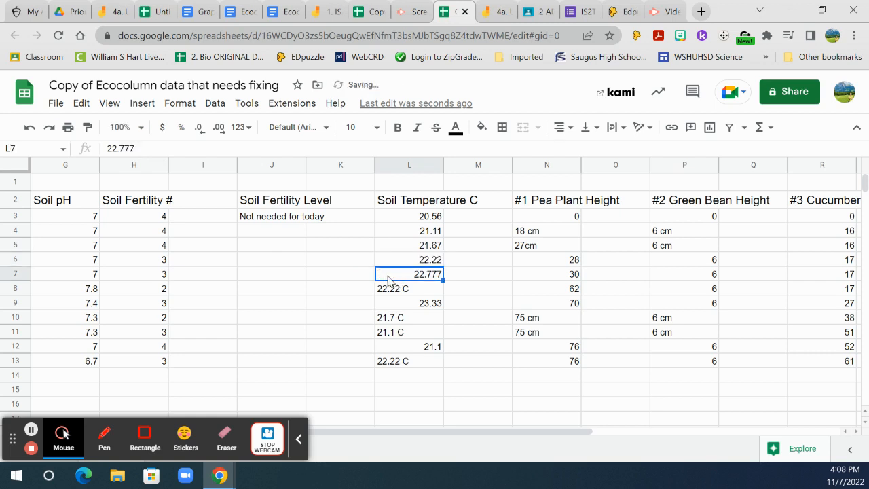
pyautogui.click(393, 290)
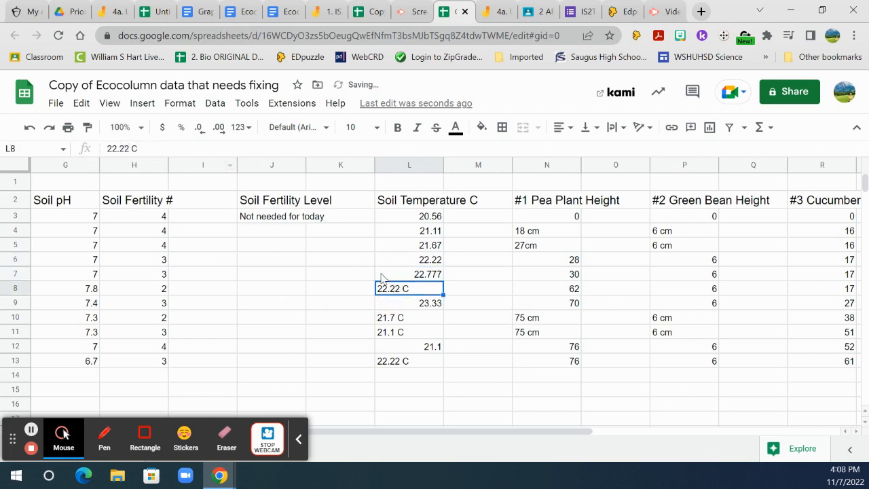
pyautogui.click(401, 305)
pyautogui.click(388, 290)
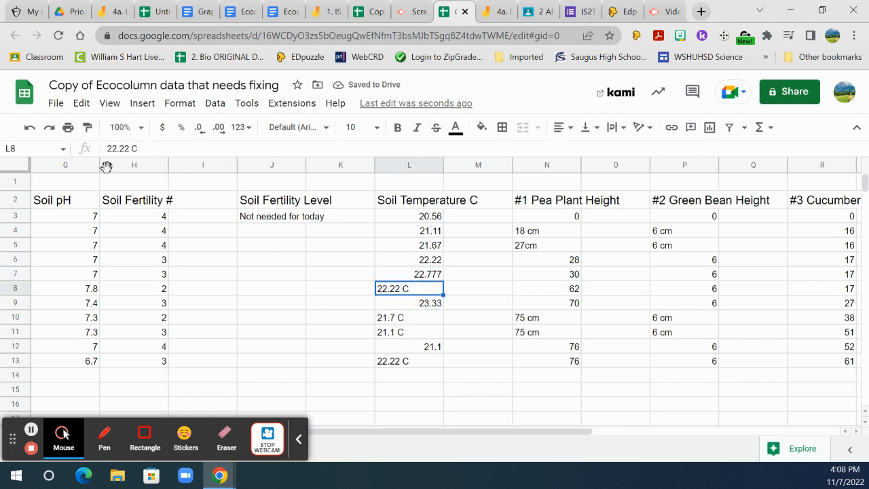
pyautogui.click(151, 148)
pyautogui.press('BackSpace')
pyautogui.press('BackSpace')
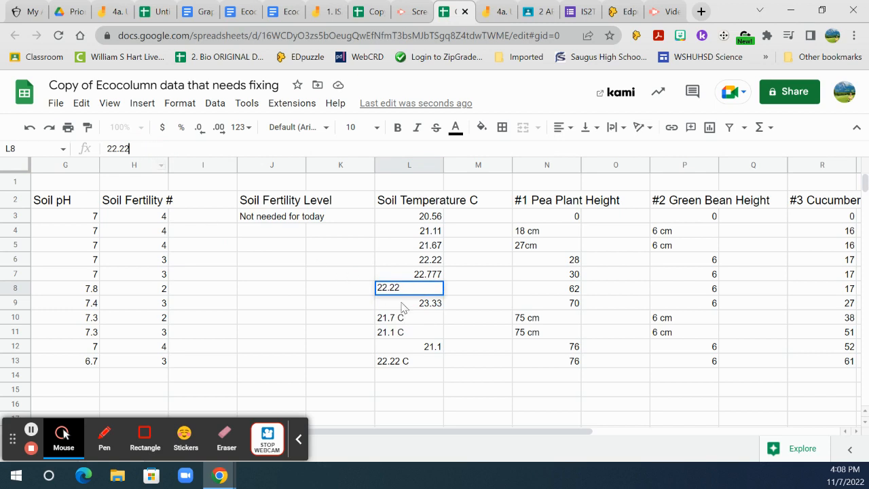
pyautogui.press('Return')
# Step: Remove the C unit from the soil temperatures in L10 and L11, leaving only 21.7 and 21.1
pyautogui.click(408, 318)
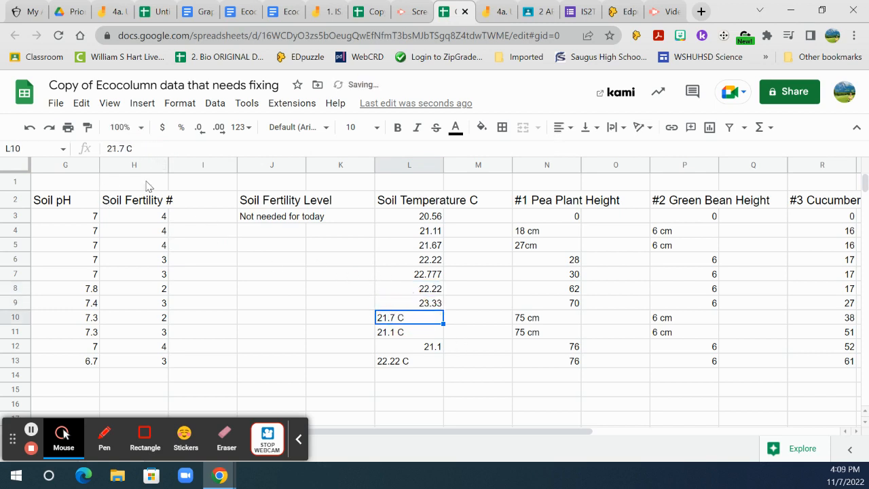
pyautogui.click(138, 148)
pyautogui.press('BackSpace')
pyautogui.press('BackSpace')
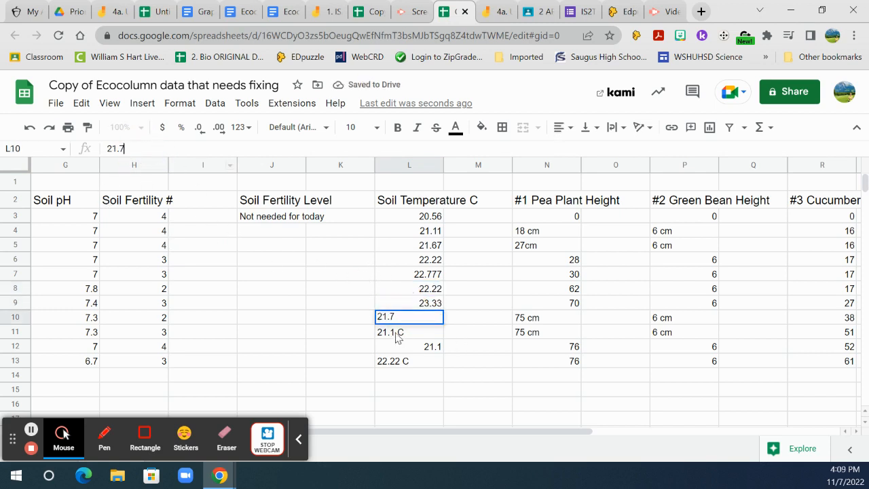
pyautogui.click(398, 338)
pyautogui.click(145, 150)
pyautogui.press('BackSpace')
pyautogui.press('BackSpace')
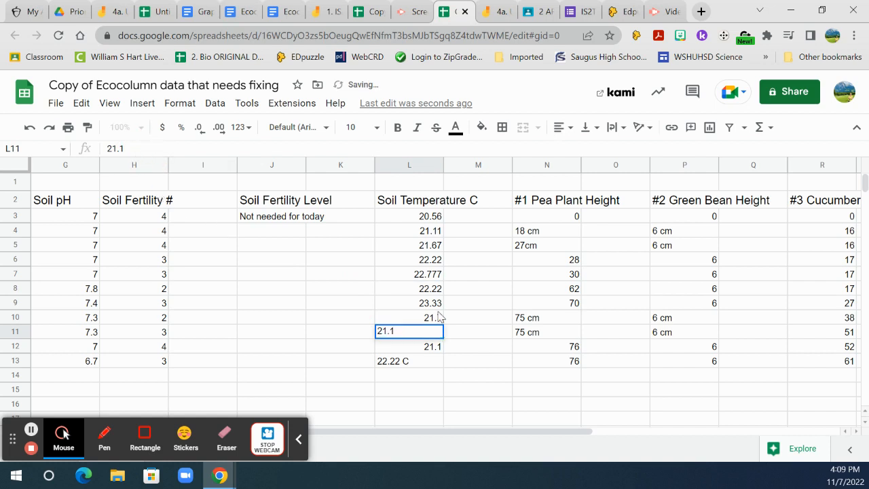
pyautogui.click(428, 349)
# Step: Remove the C unit from the soil temperature in L13, leaving only 22.22
pyautogui.click(417, 363)
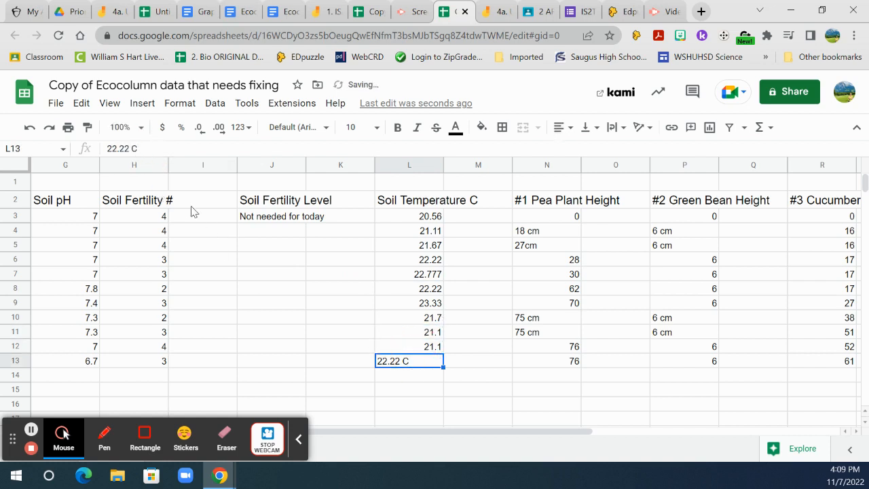
pyautogui.click(138, 149)
pyautogui.press('BackSpace')
pyautogui.press('BackSpace')
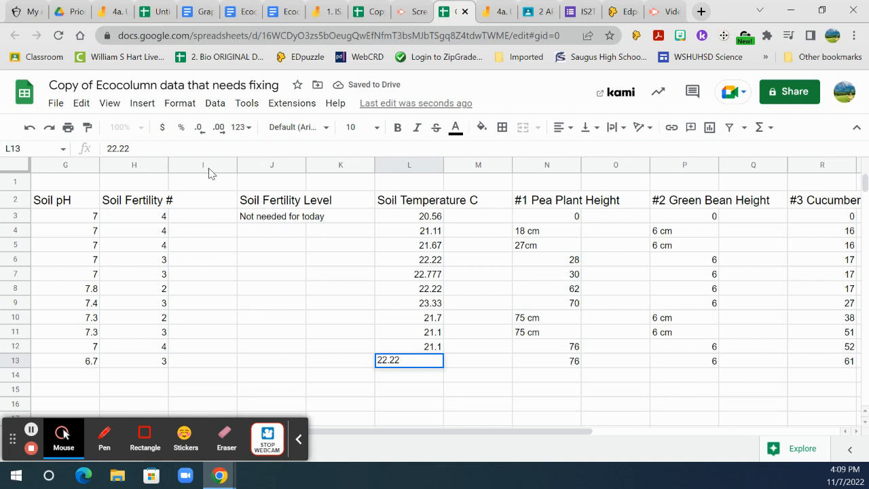
pyautogui.click(564, 352)
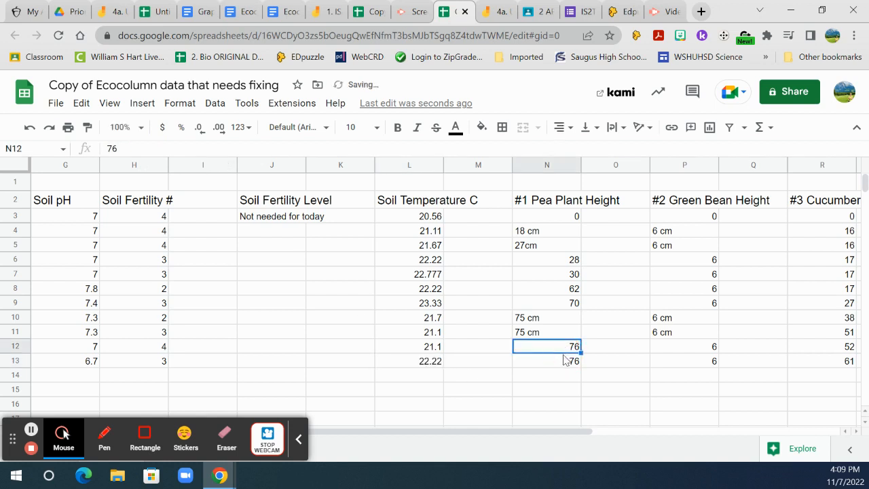